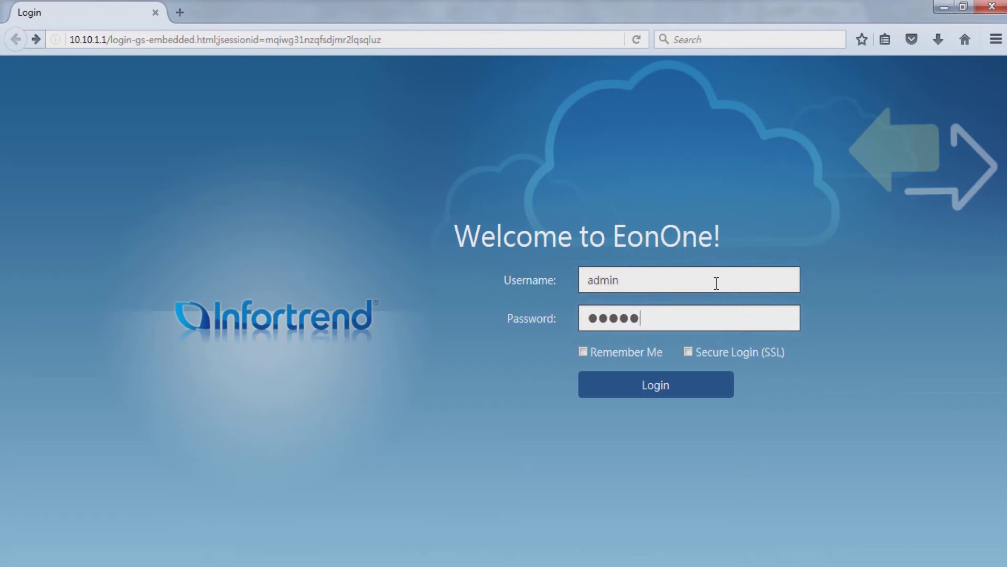
Log in to the storage device as admin and begin the Initial Setup Wizard
key(Return)
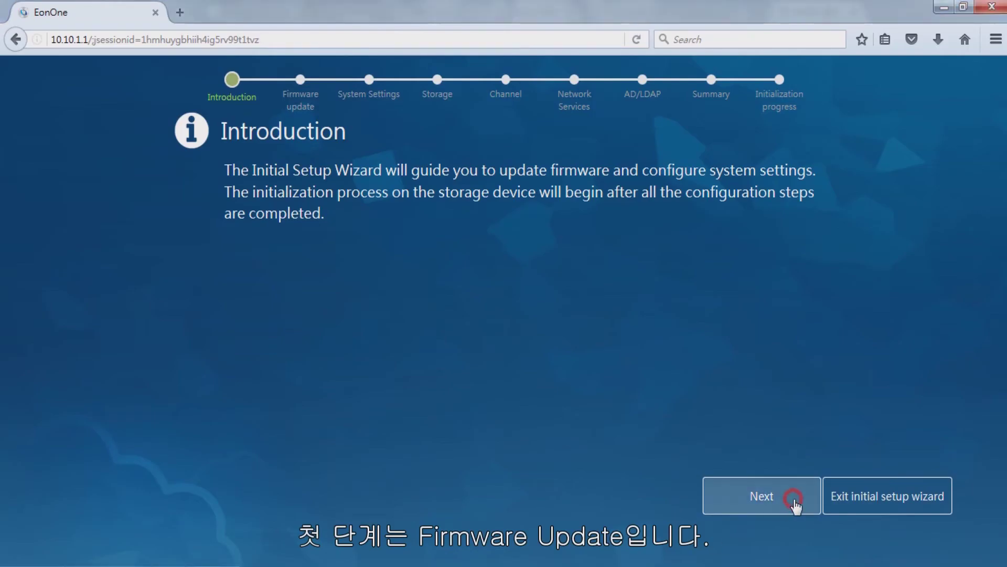
click(792, 501)
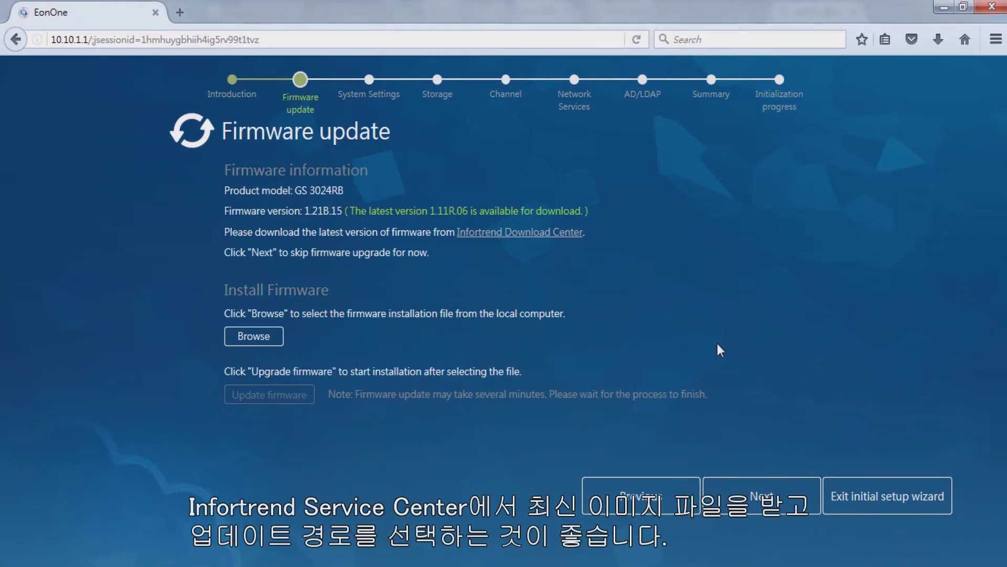
Check the Infortrend Download Center for firmware, and skip the firmware update in the setup wizard
click(524, 235)
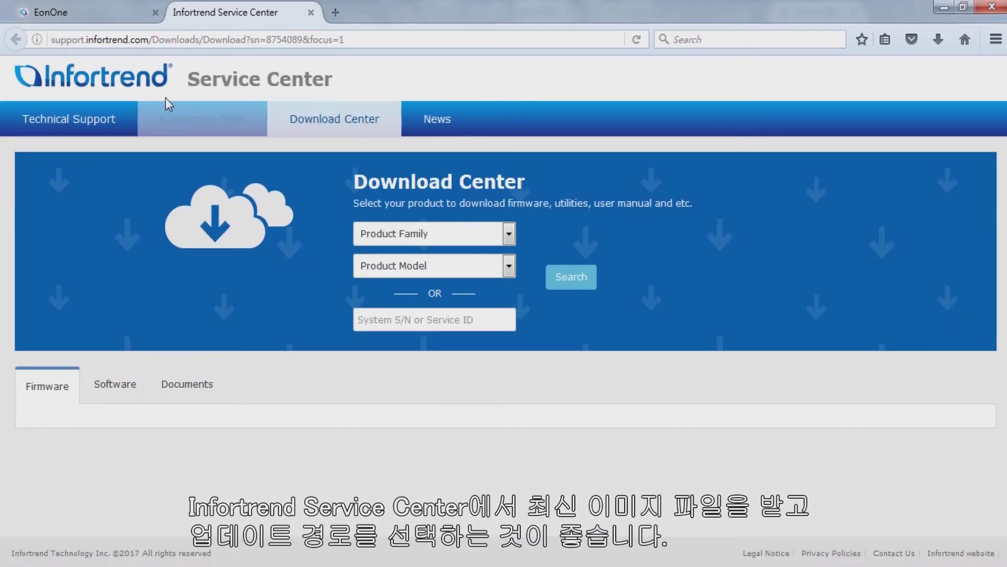
click(105, 15)
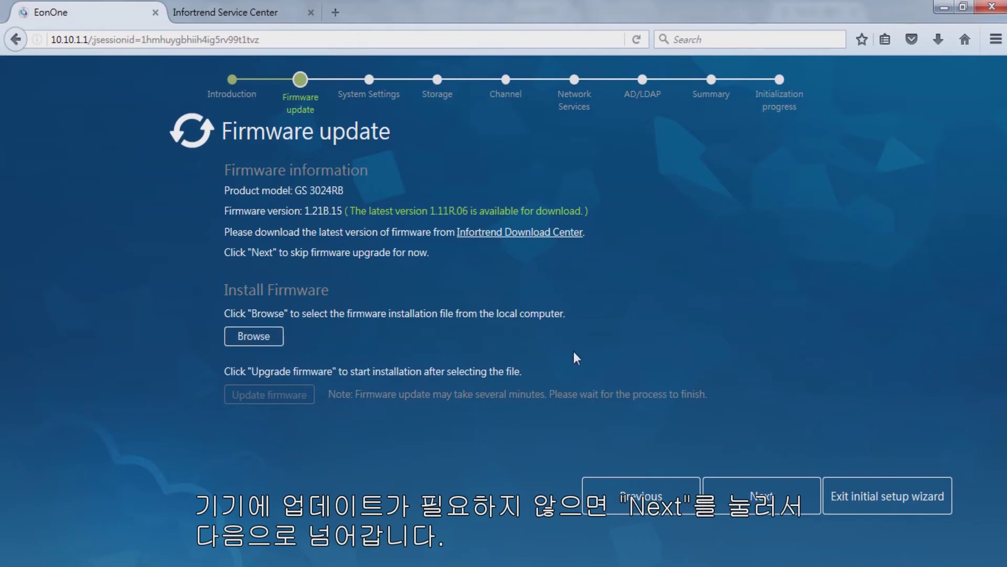
click(794, 497)
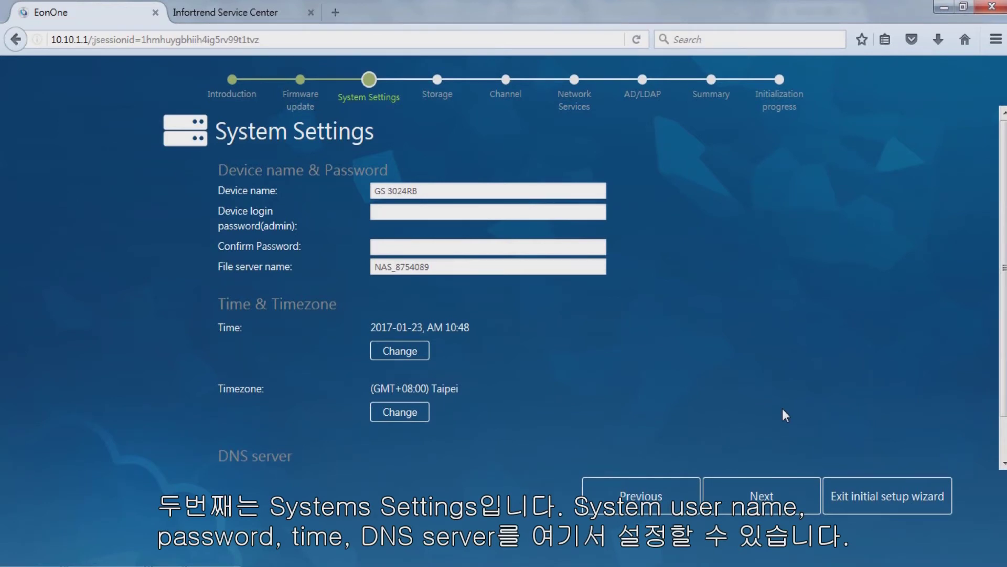
Enter and confirm a new device login password for the admin account
click(581, 213)
text(*******)
key(Tab)
text(*******)
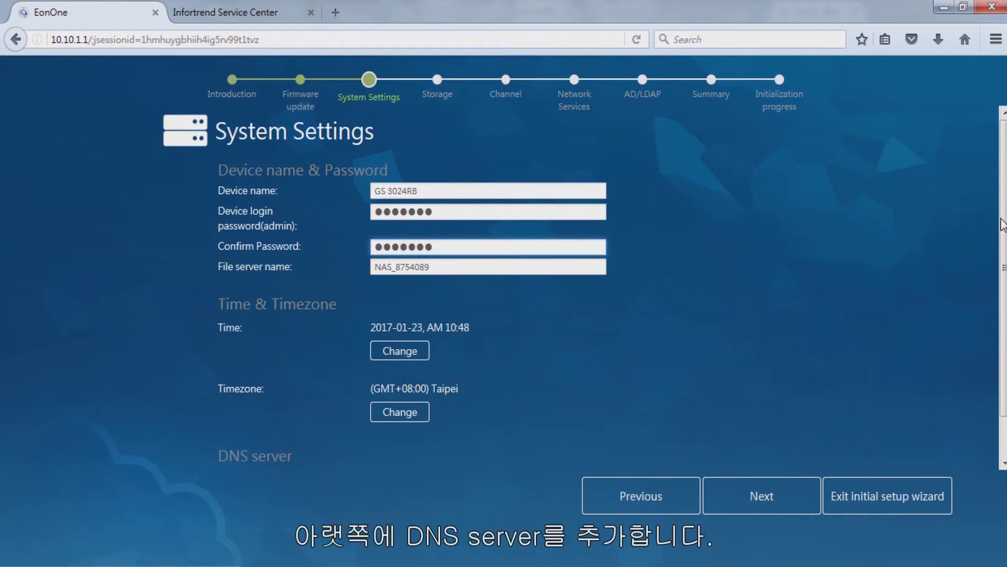
Add a DNS server with the address 172.24.110.83 and proceed to the Storage stage
scroll(1002, 224, down, 2)
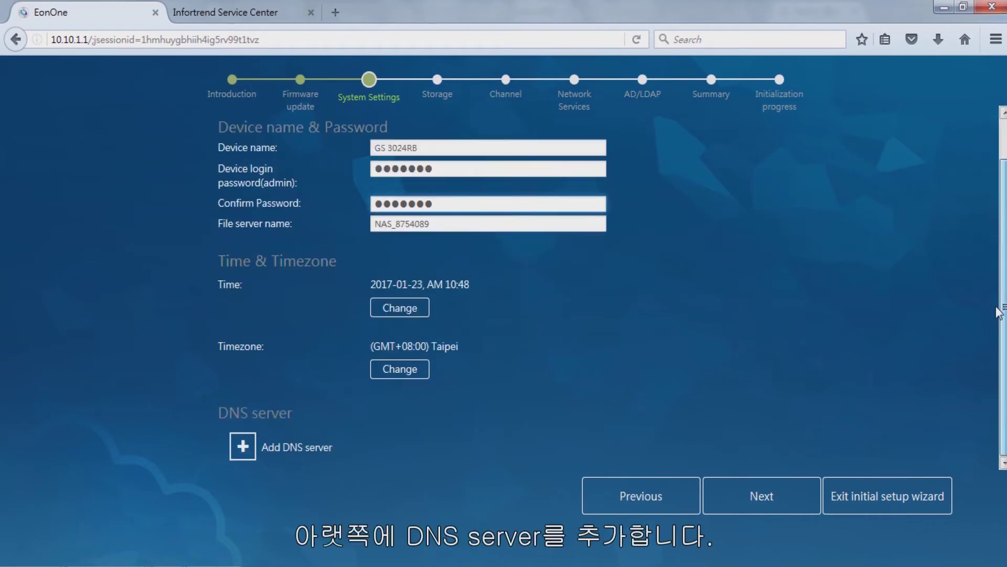
click(243, 449)
click(533, 140)
text(172.24.110.83)
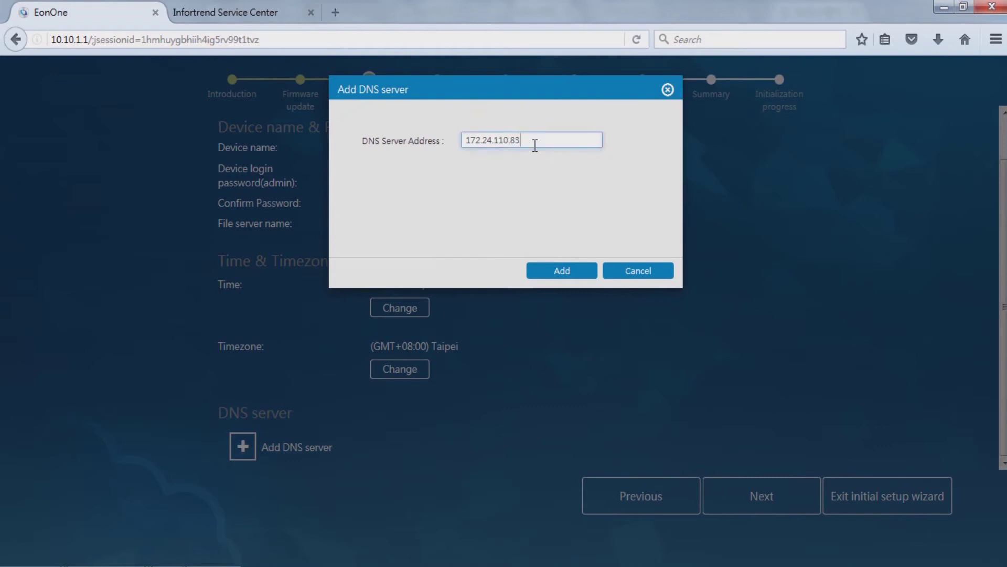
click(580, 270)
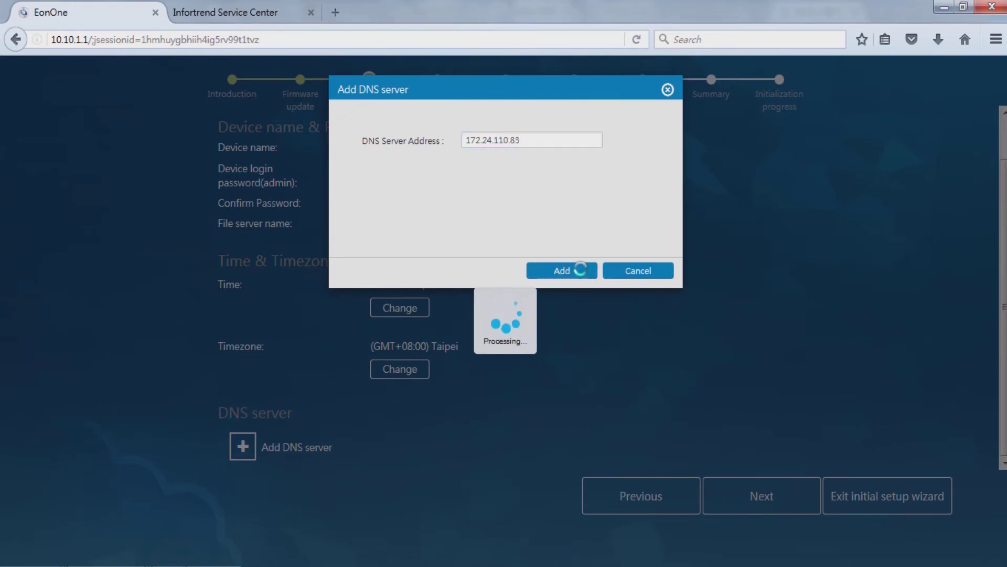
click(647, 270)
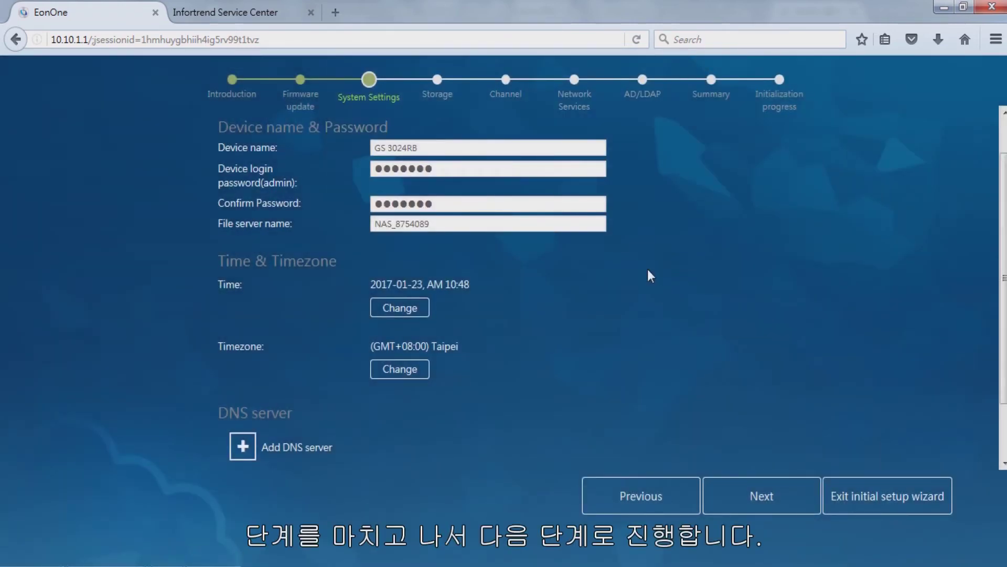
click(775, 479)
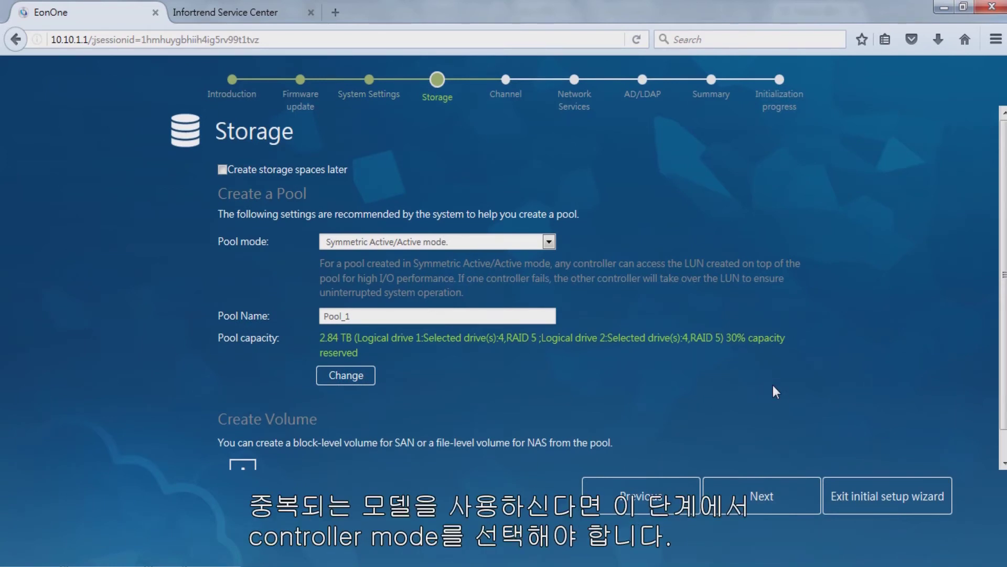
Choose Symmetric Active/Active mode for the new pool and keep the name Pool_1
click(548, 242)
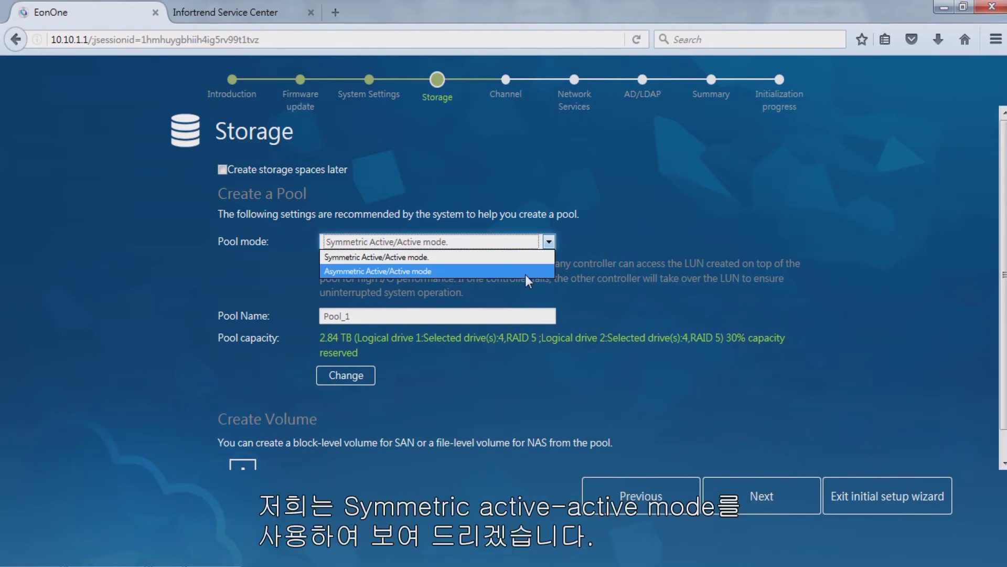
click(525, 258)
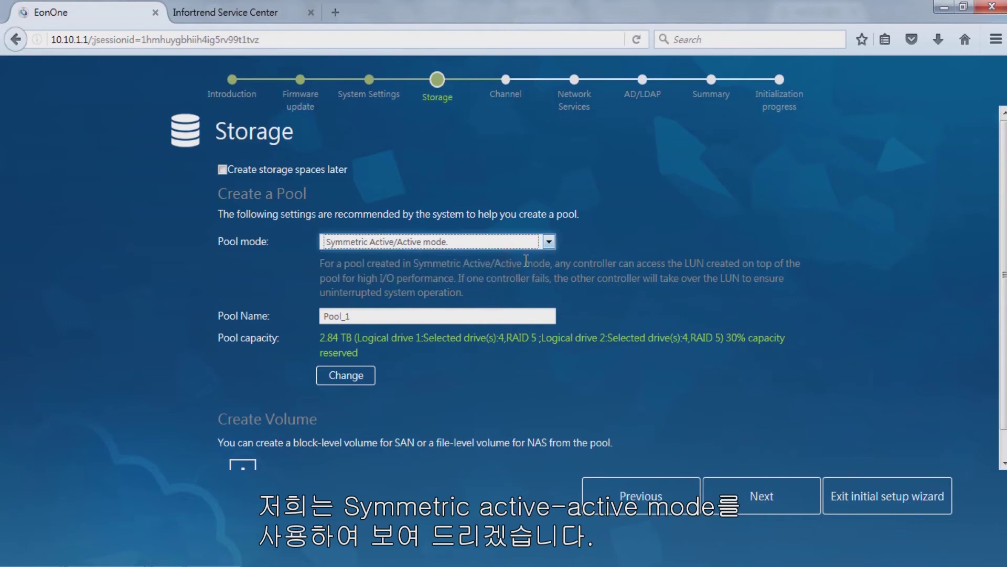
click(493, 314)
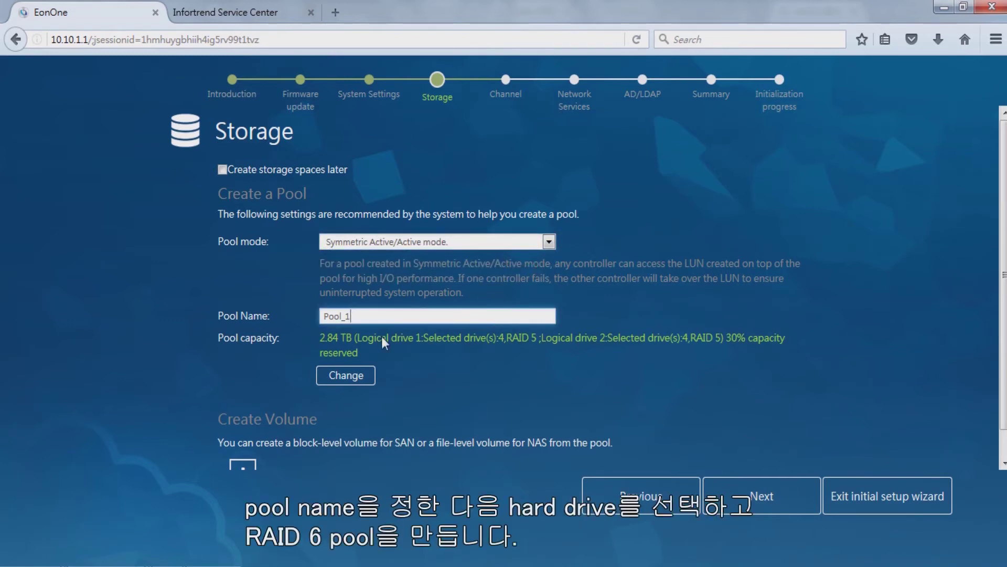
Set the pool's RAID level to RAID 6 with all eight drives selected and apply the configuration
click(348, 376)
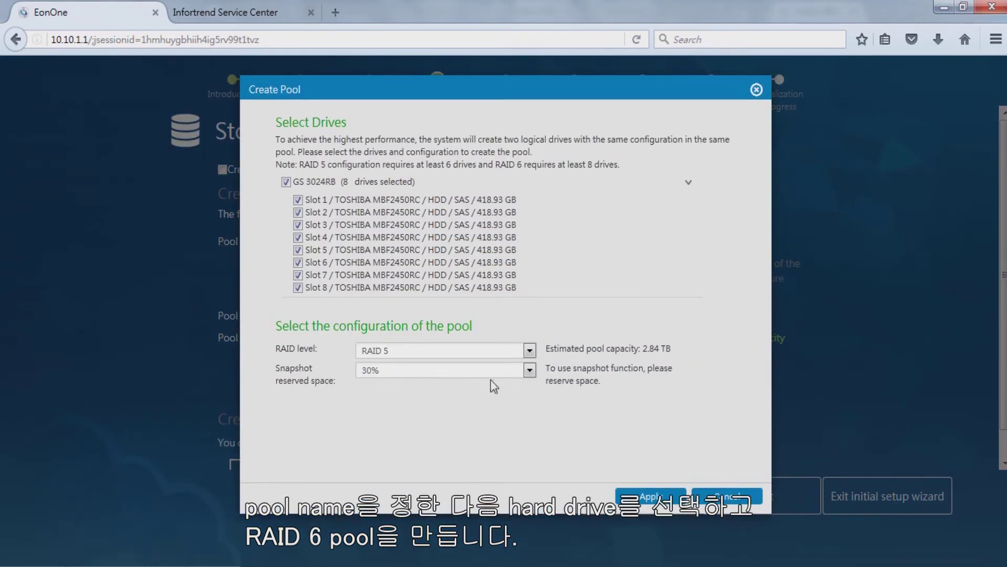
click(529, 350)
click(503, 363)
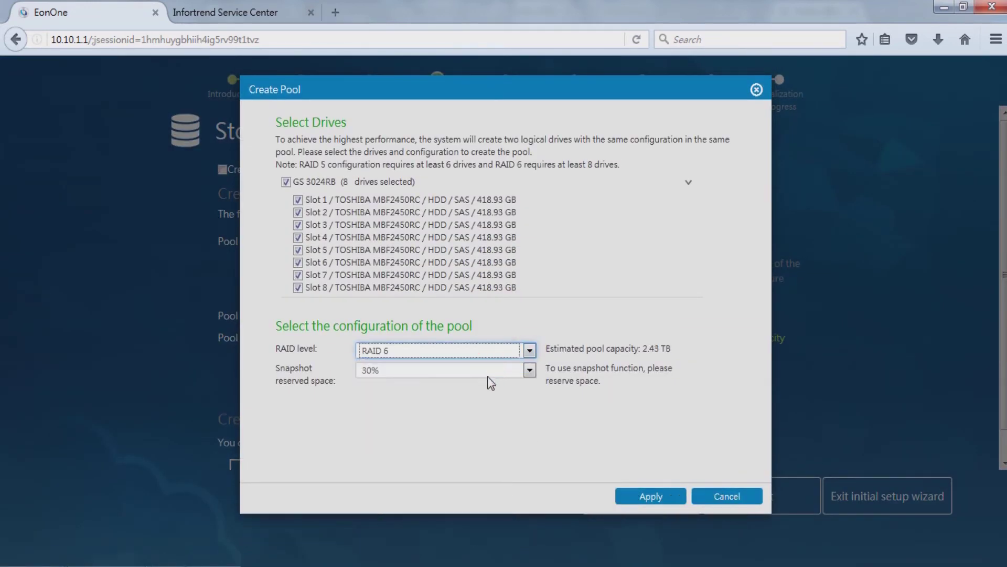
click(668, 496)
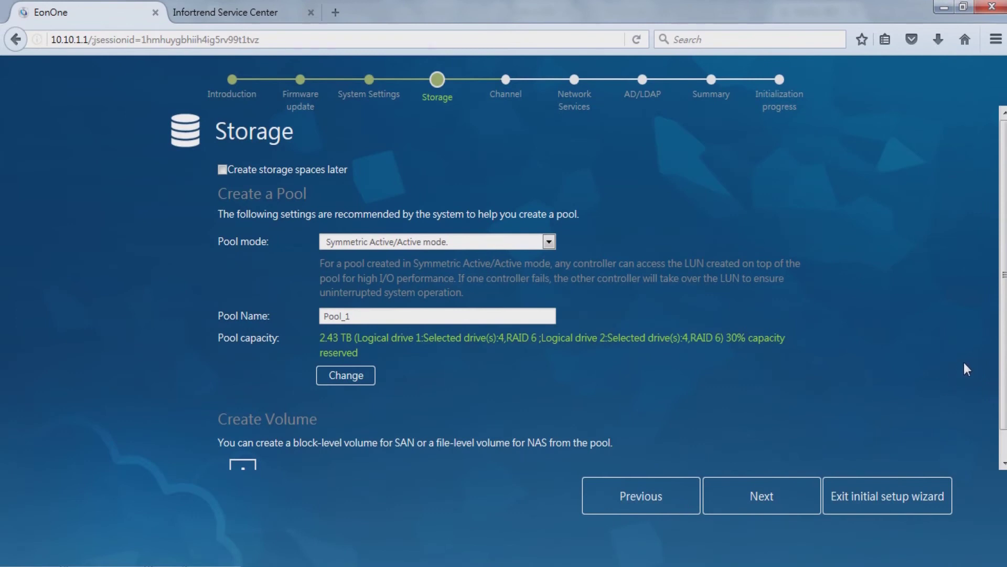
Add a 100 GB file-level volume for NAS named volume-1 and proceed to the Channel stage
scroll(997, 352, down, 2)
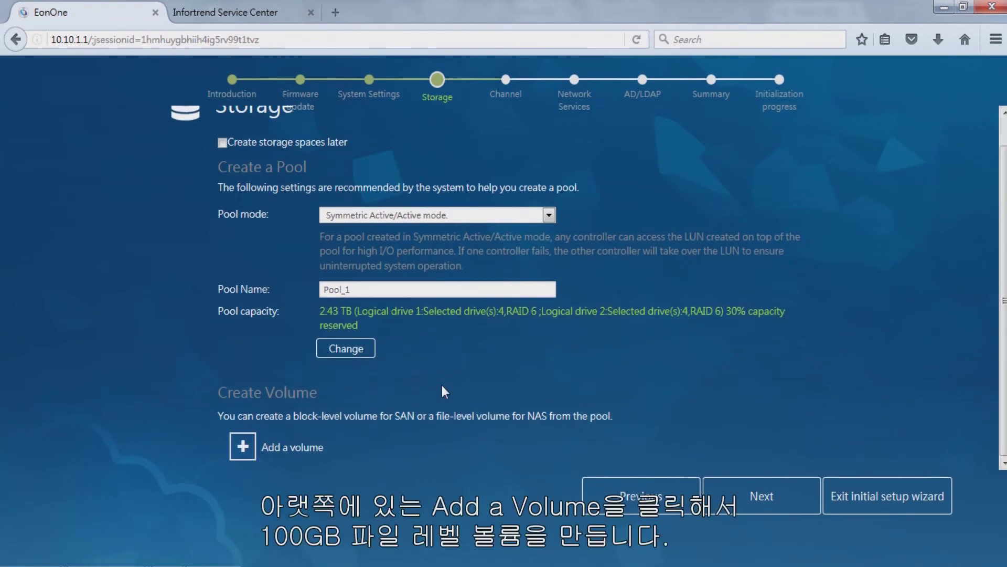
click(243, 446)
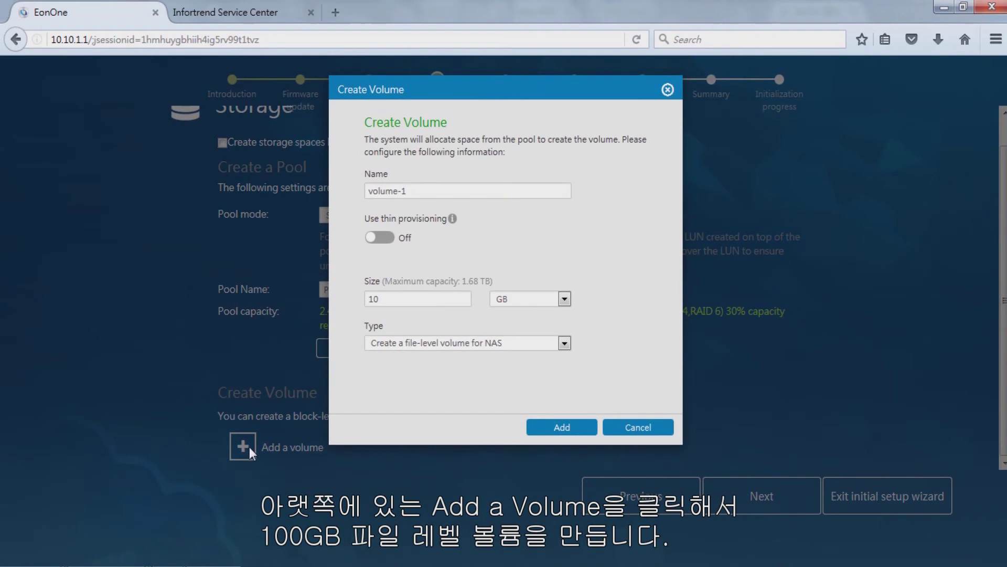
click(521, 196)
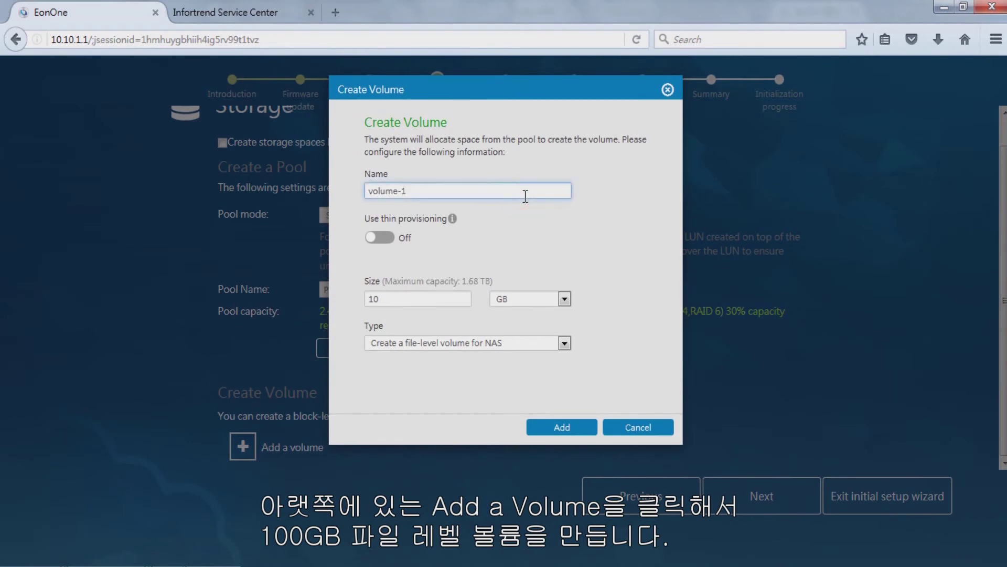
drag(401, 299, 243, 299)
text(100)
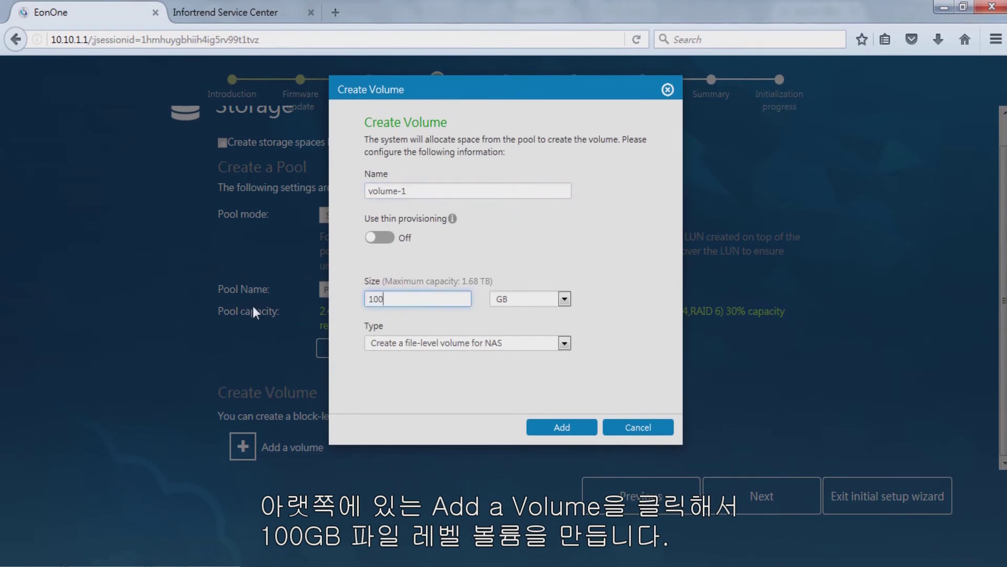
click(564, 345)
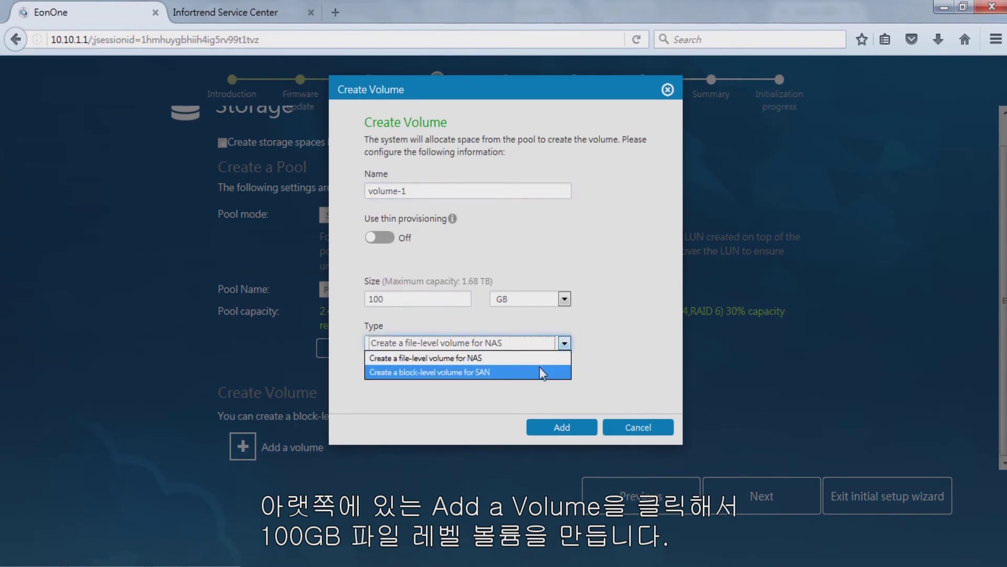
click(540, 362)
click(582, 426)
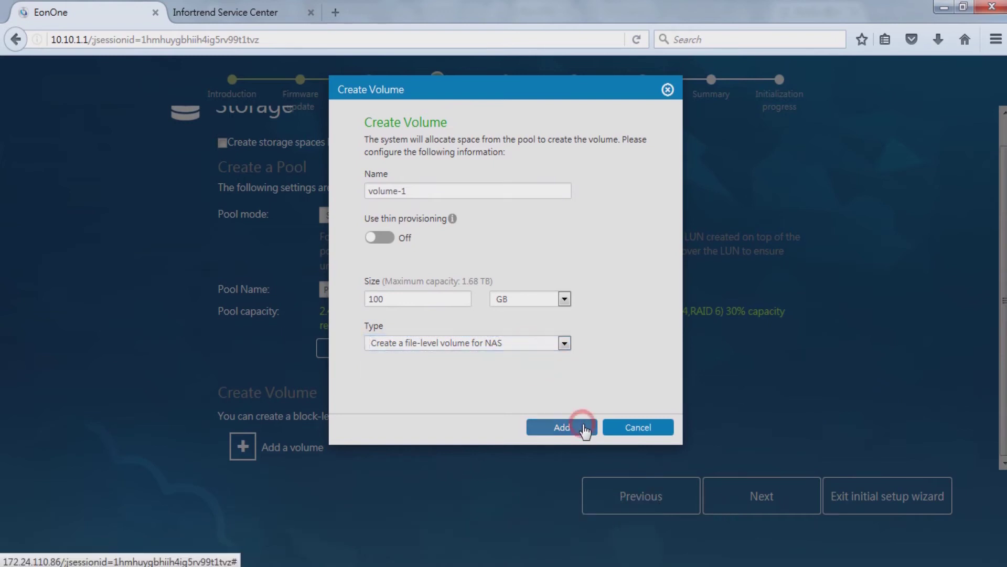
click(782, 493)
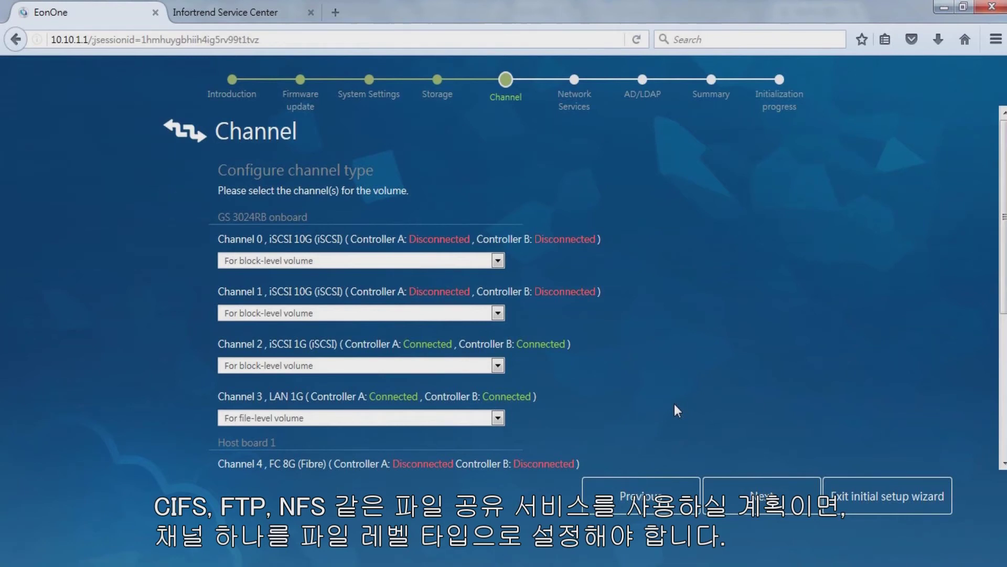
Assign Channel 3 to file-level volumes and proceed to the Network Services stage
click(497, 418)
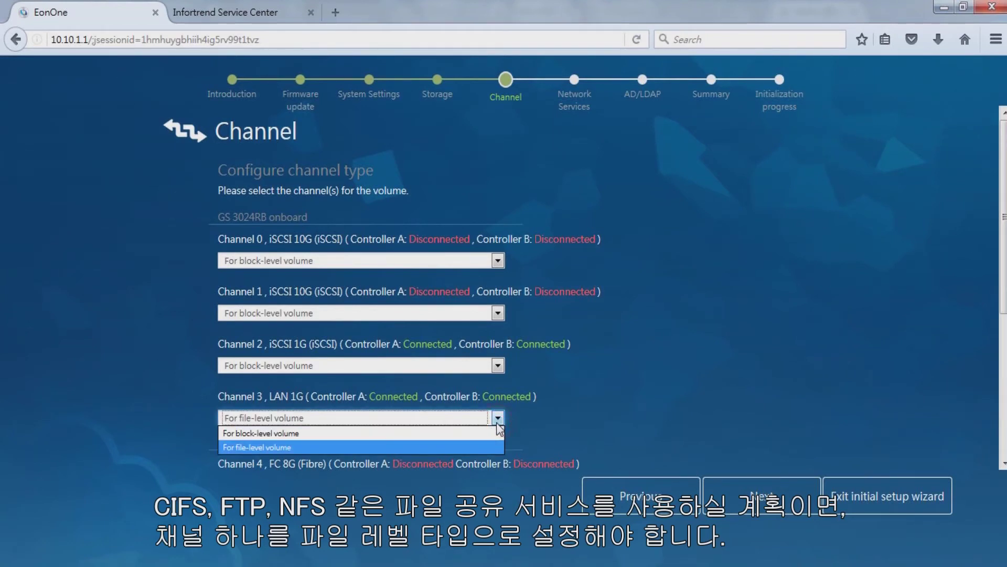
click(473, 446)
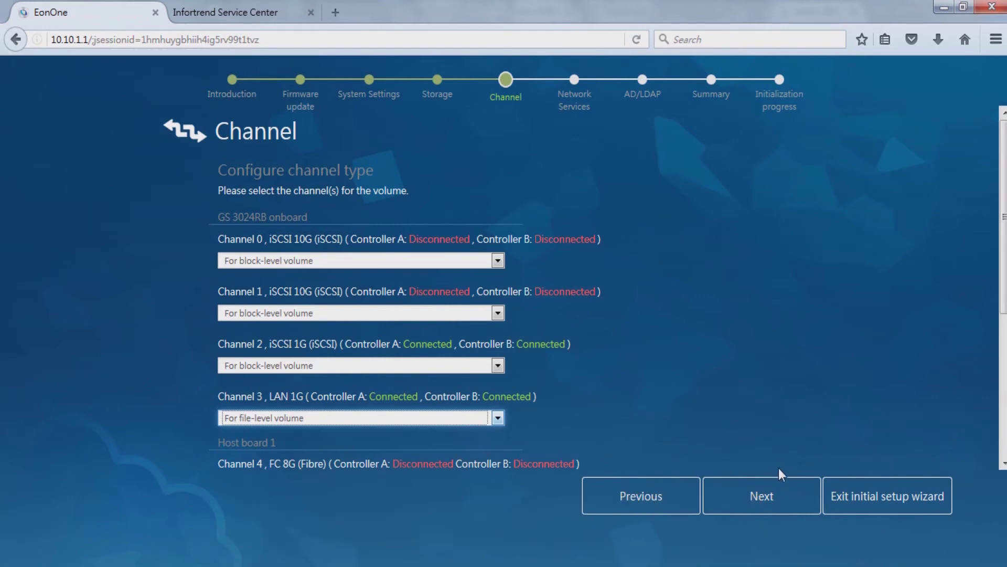
click(774, 497)
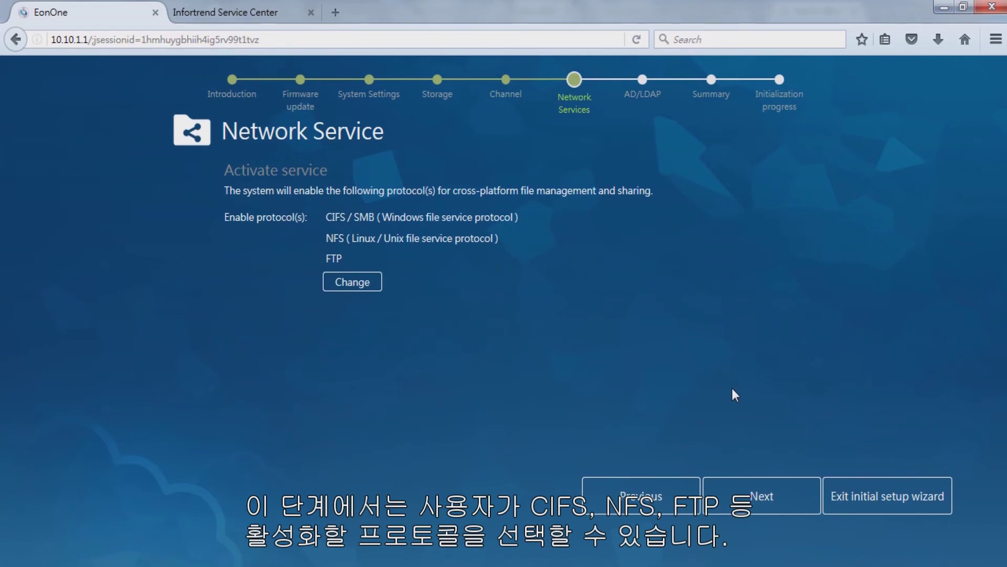
Apply CIFS/SMB, NFS and FTP as the enabled protocols and proceed to the AD/LDAP stage
click(353, 282)
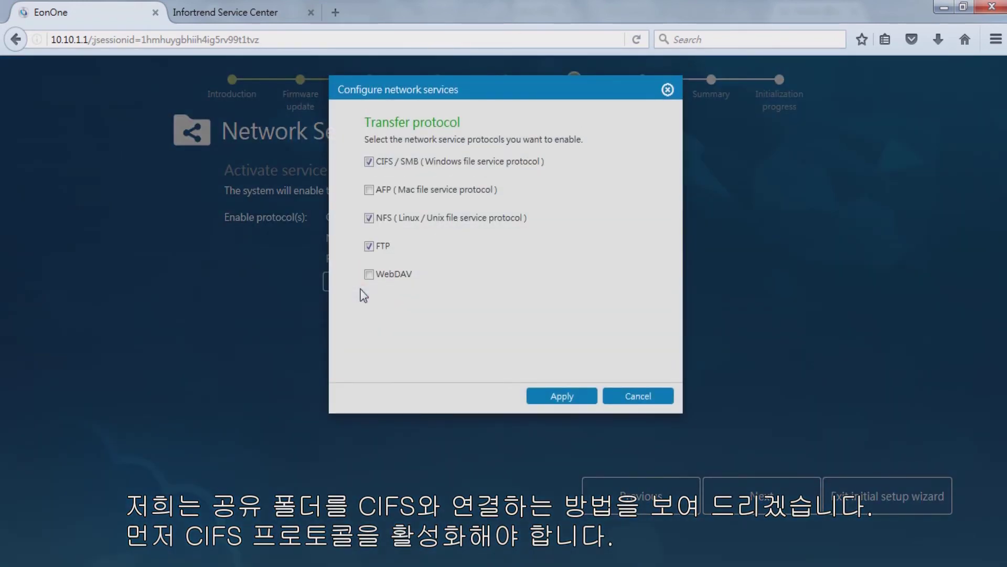
click(584, 396)
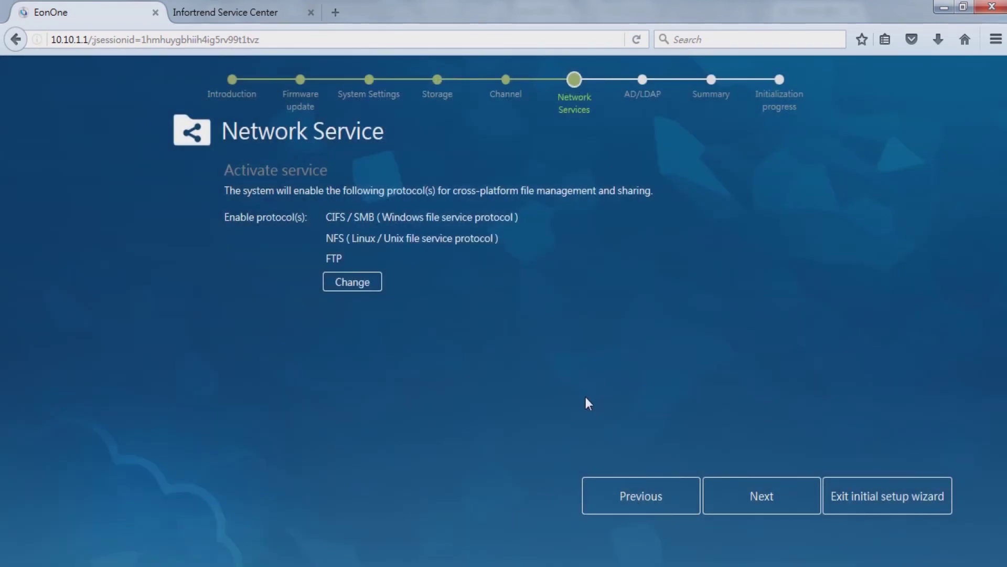
click(780, 494)
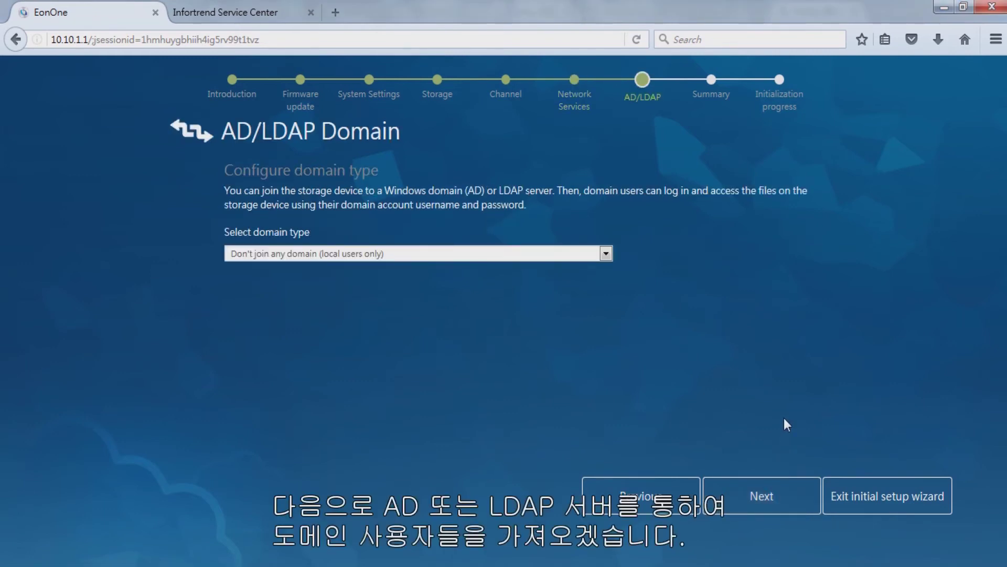
Set the domain type to Windows Active Directory with server 172.24.110.83, enter username Administrator and the account password, and fetch the domain controllers
click(606, 253)
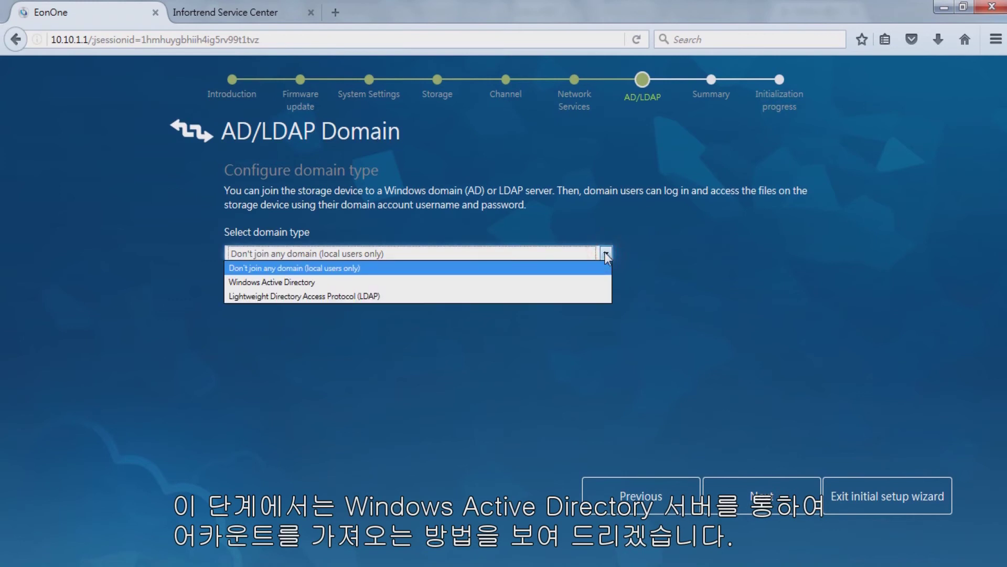
click(551, 282)
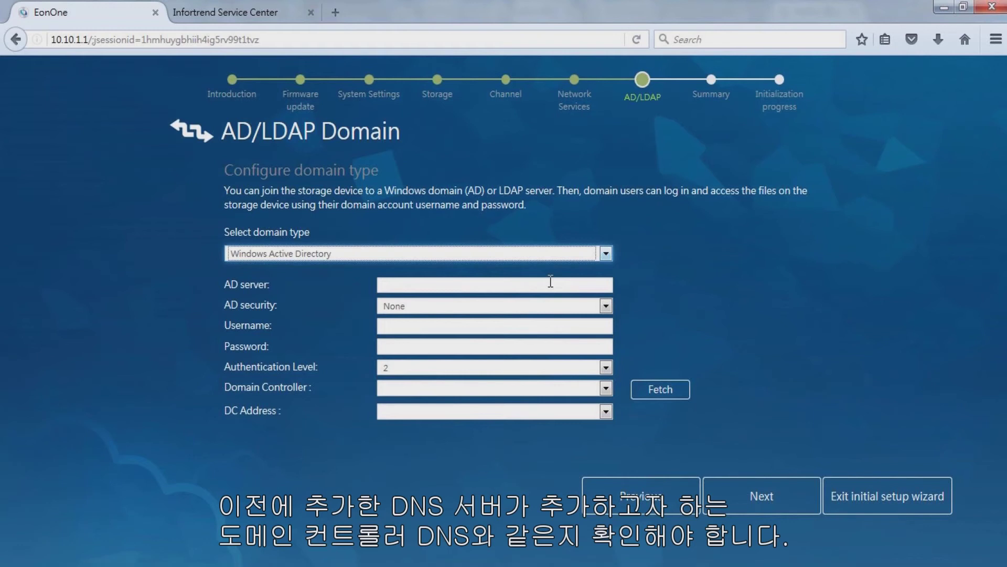
click(539, 286)
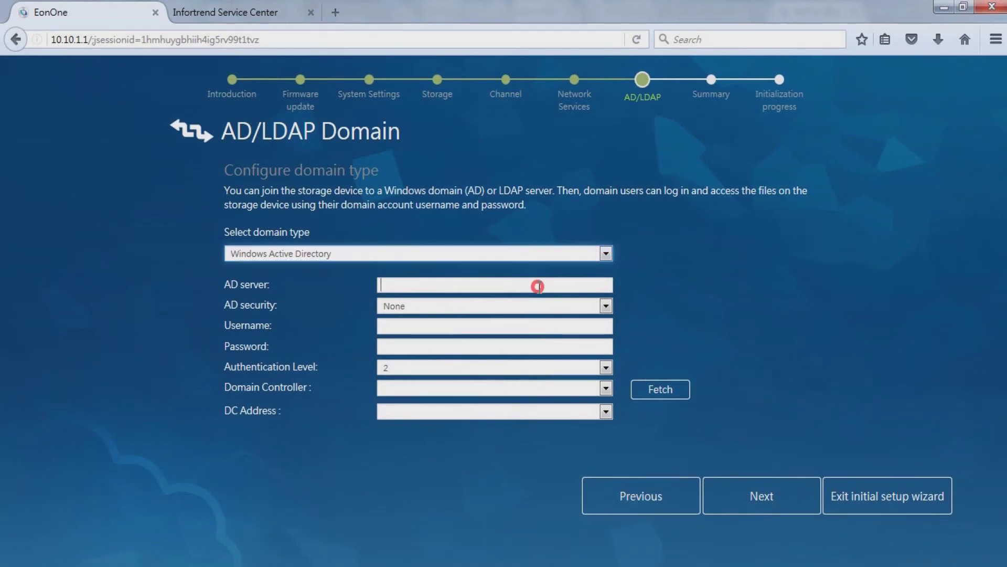
text(172.24.110.83)
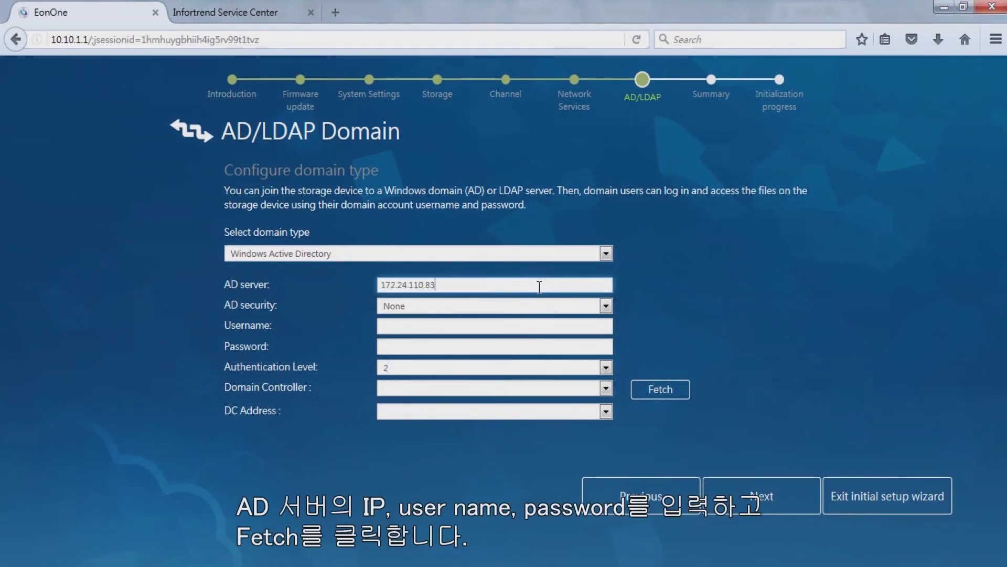
click(504, 320)
text(Adminis)
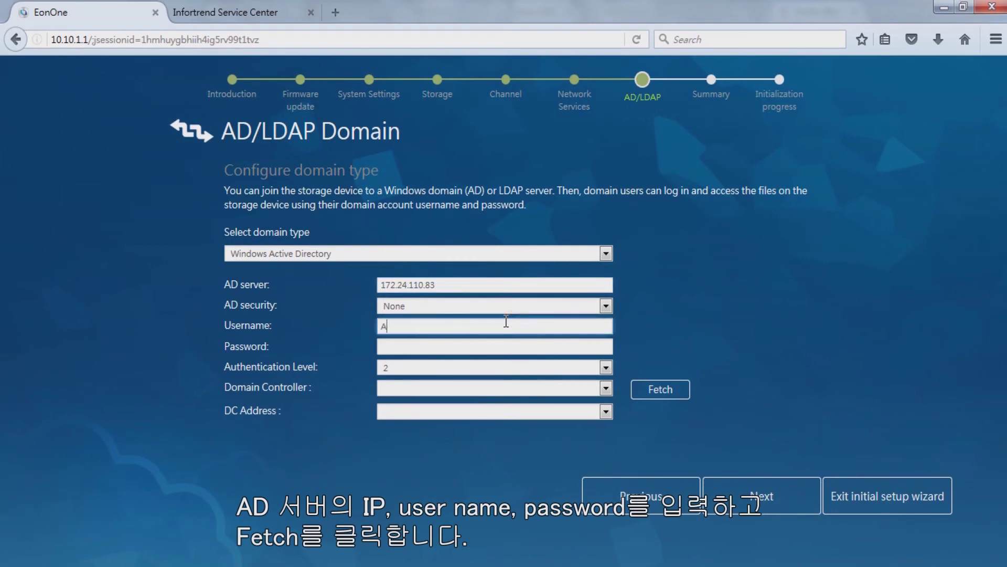
text(or)
key(Tab)
text(********)
click(675, 388)
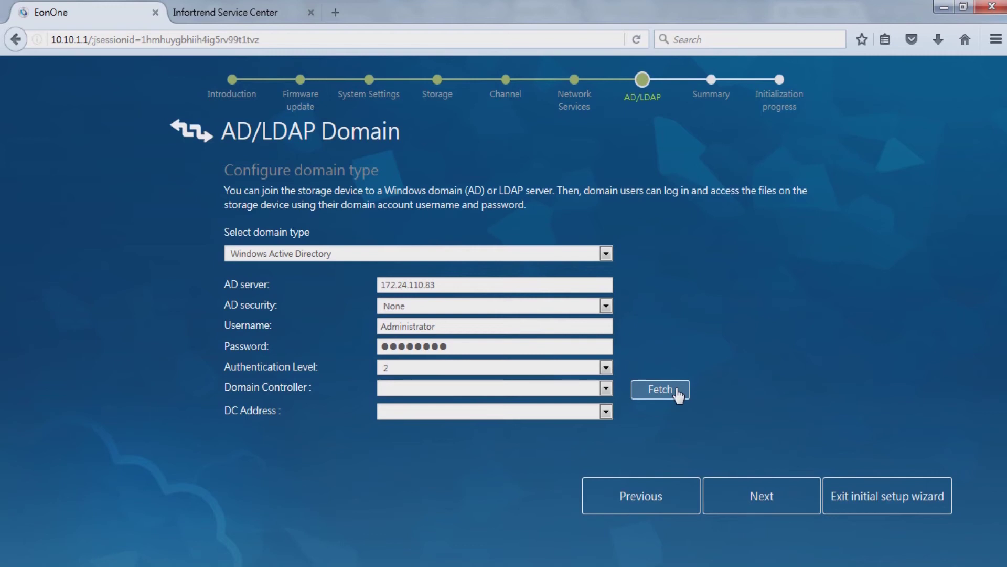
Choose domain controller WIN-5E1G62TSKB9.test.com with DC address 172.24.110.83 and proceed to the Summary stage
click(606, 388)
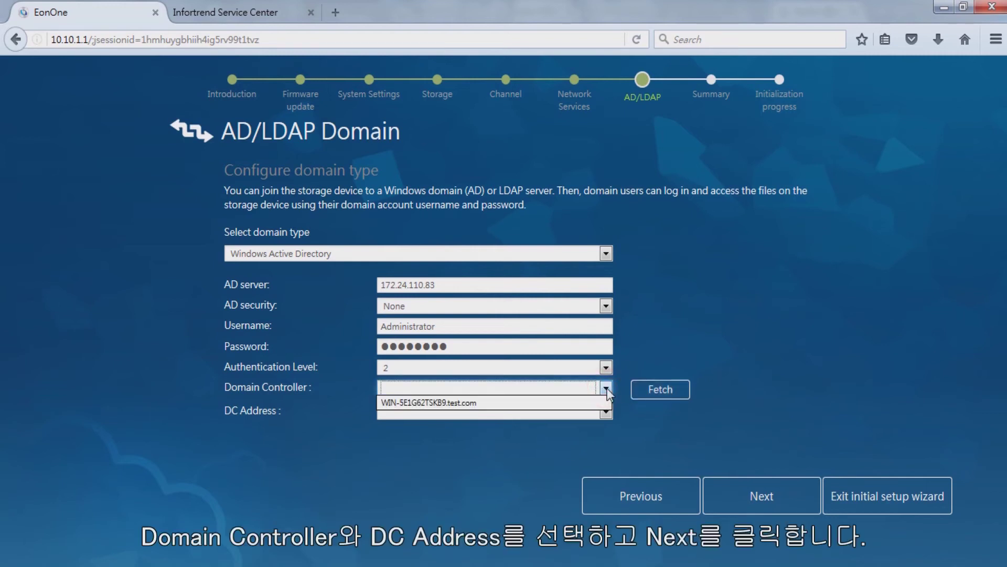
click(580, 403)
click(579, 415)
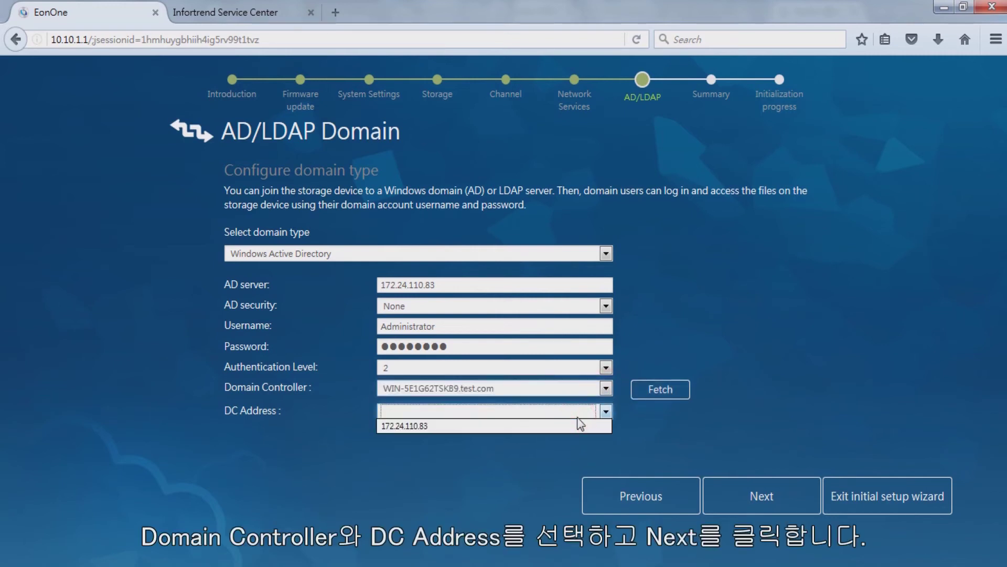
click(577, 425)
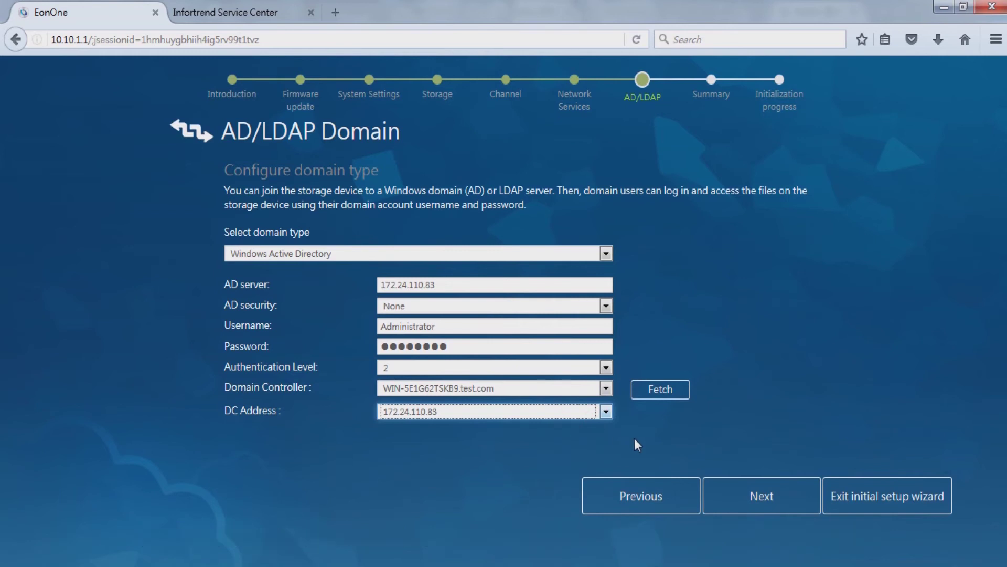
click(793, 503)
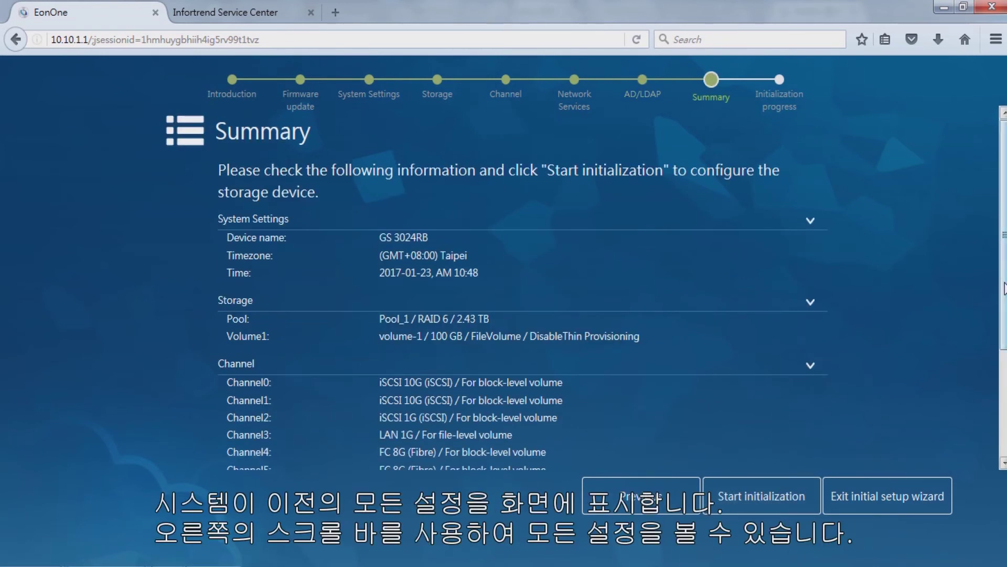
Review the full configuration summary, start the initialization and return to the EonOne management page
drag(1004, 286, 1004, 373)
drag(1003, 411, 1004, 431)
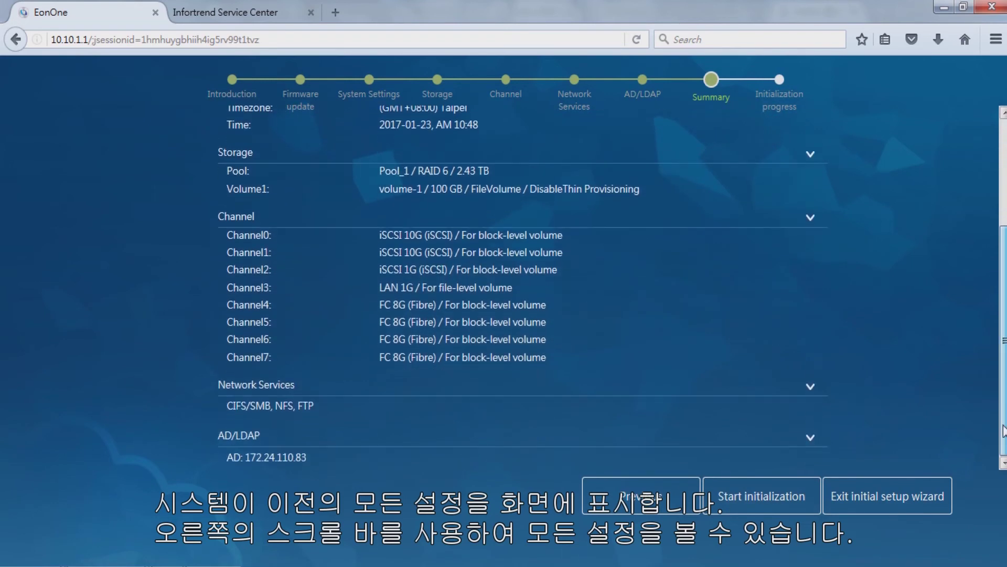
drag(1004, 430, 997, 270)
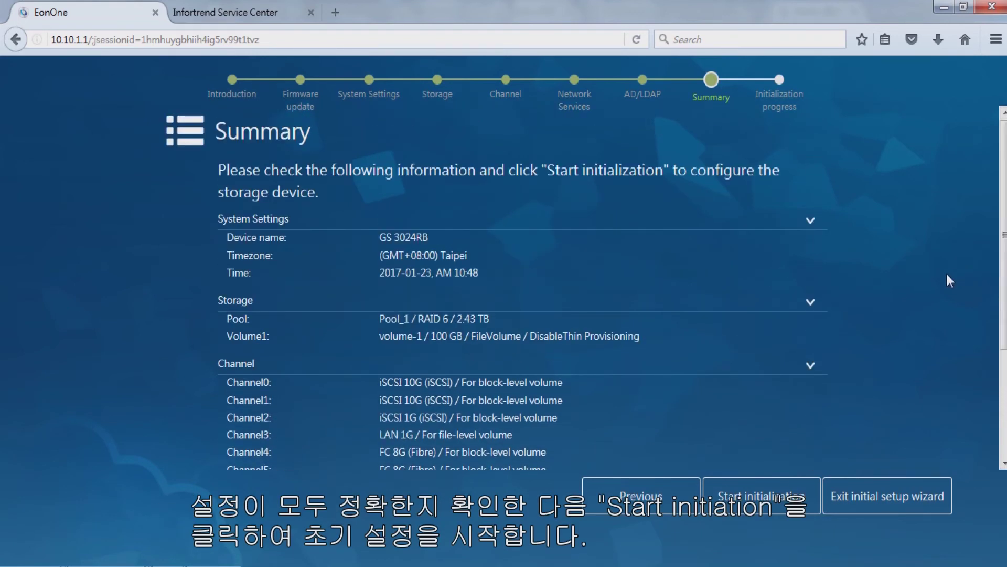
click(776, 505)
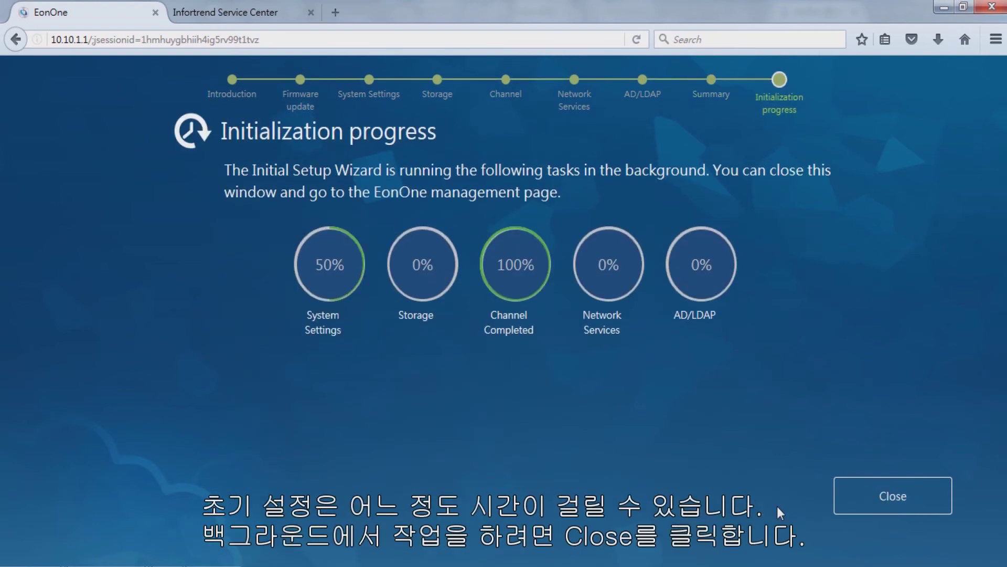
click(938, 496)
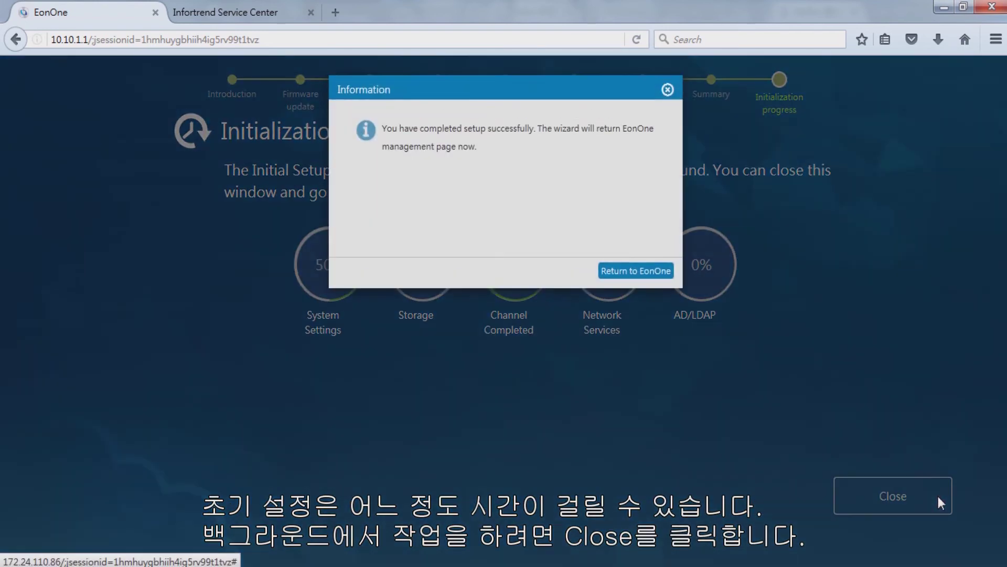
click(638, 279)
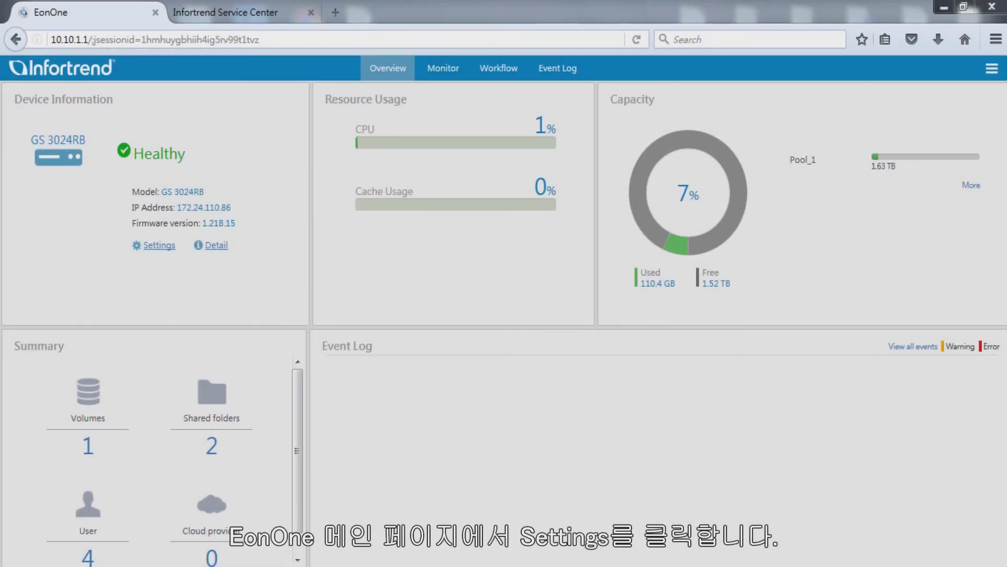
Examine the device's Channel & Network settings, including channel IP addresses, link status, management port, trunk group and routing options
click(164, 246)
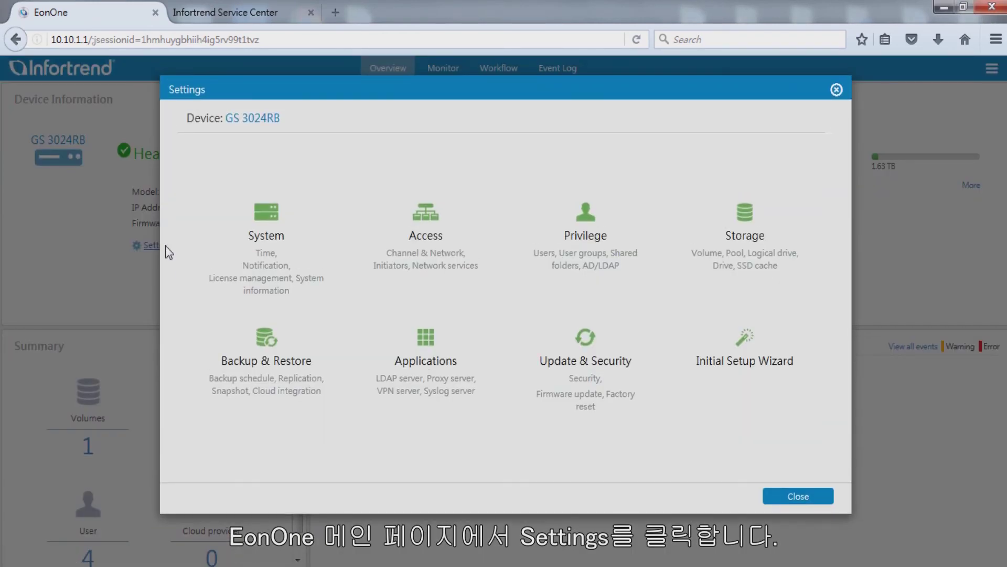
click(461, 280)
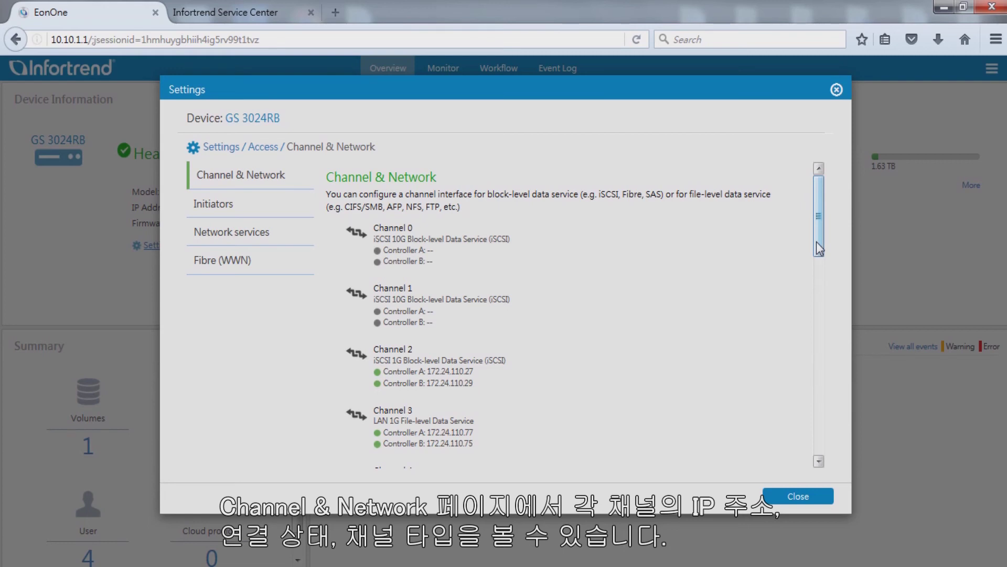
drag(816, 241, 832, 436)
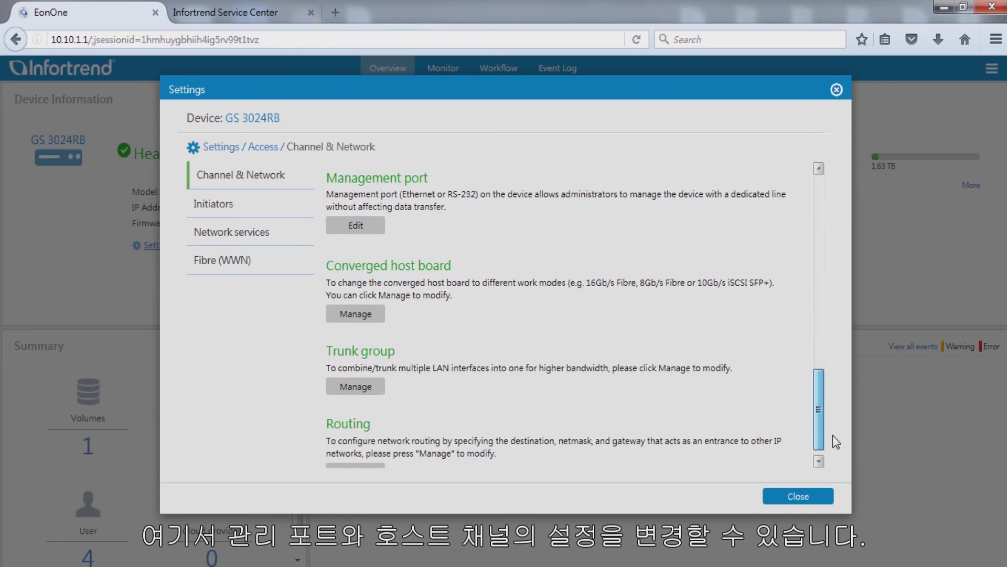
drag(832, 435, 801, 228)
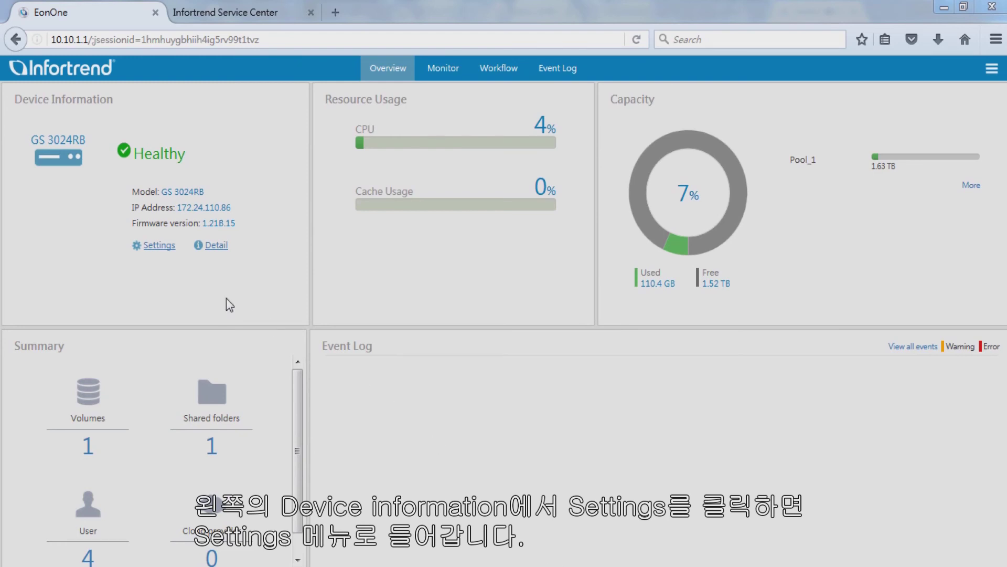
Start a new shared folder with folder and share name Folder_1, located on volume-1 and accessible through CIFS/SMB
click(161, 246)
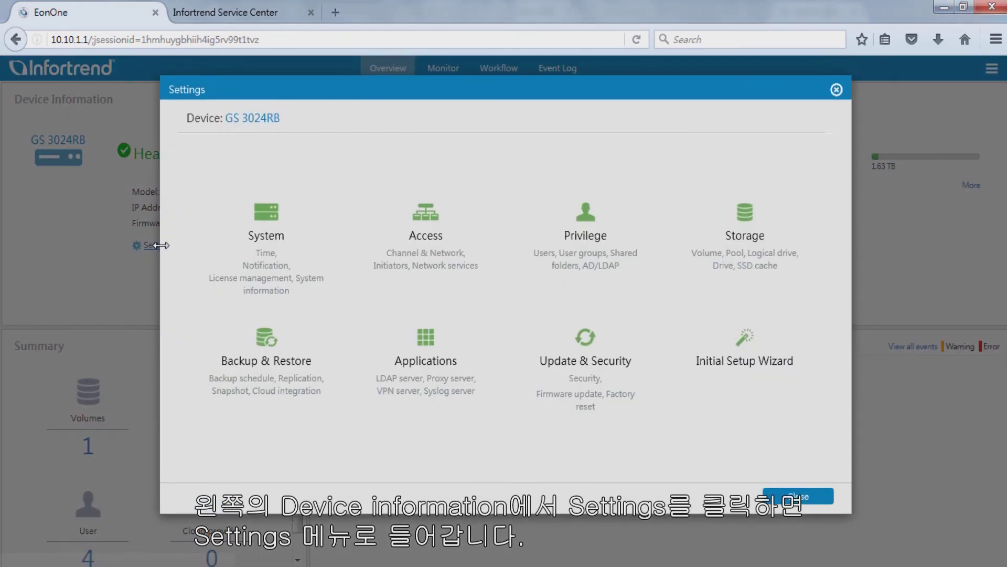
click(636, 272)
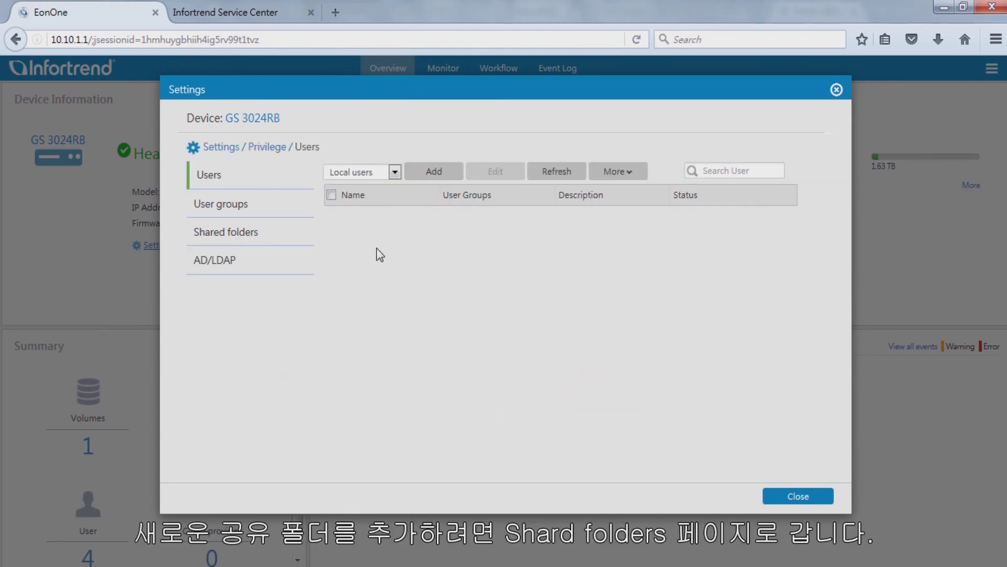
click(276, 236)
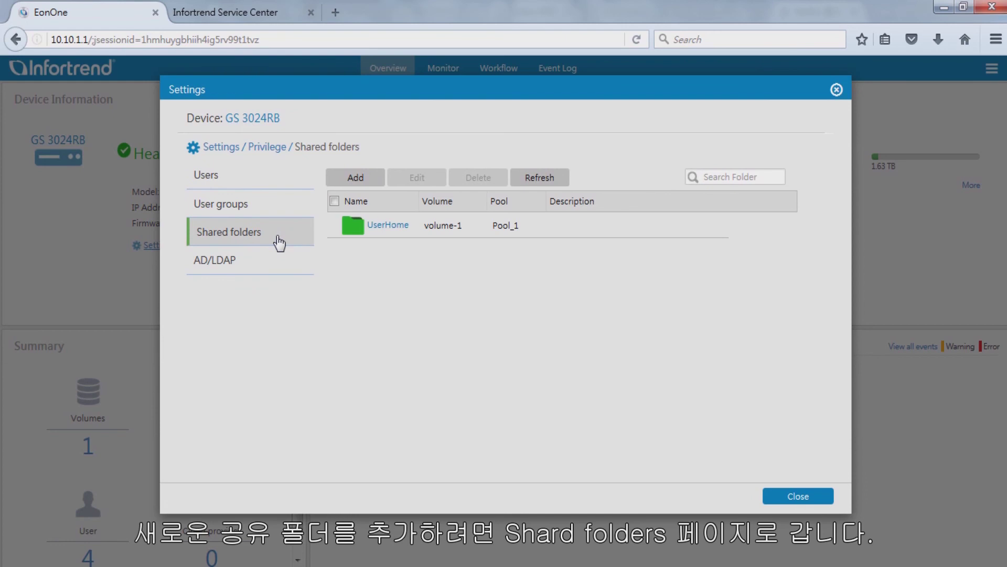
click(374, 186)
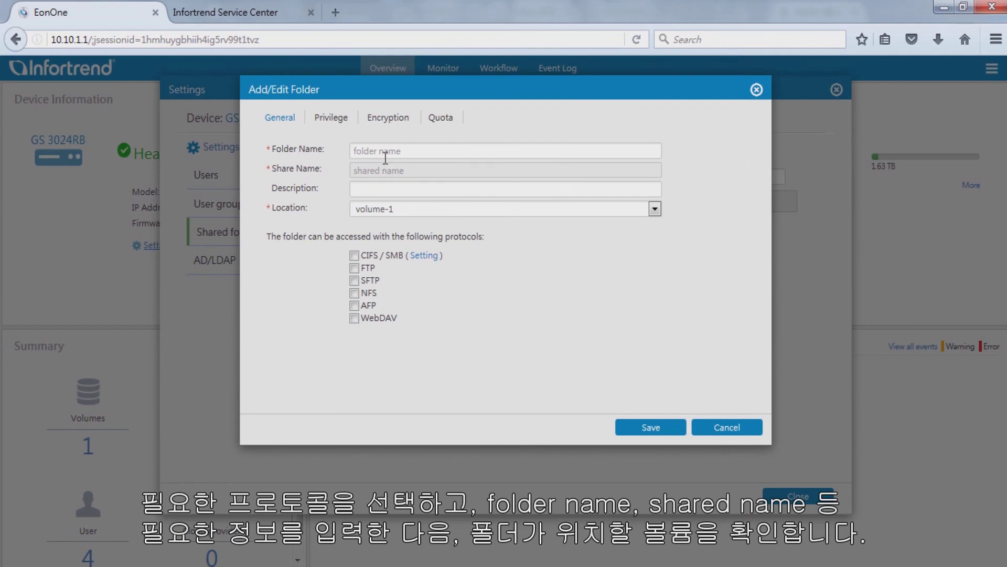
click(354, 255)
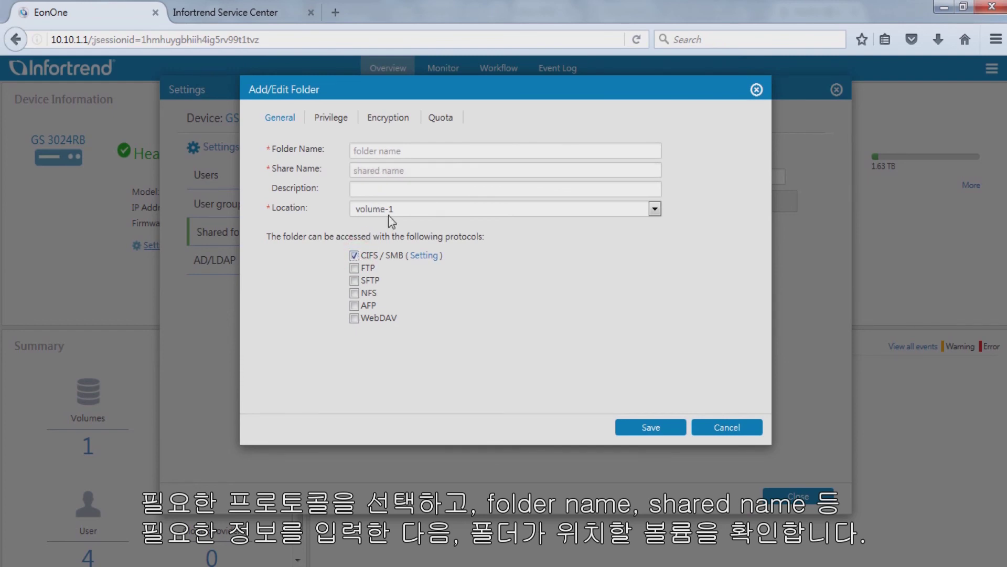
click(418, 152)
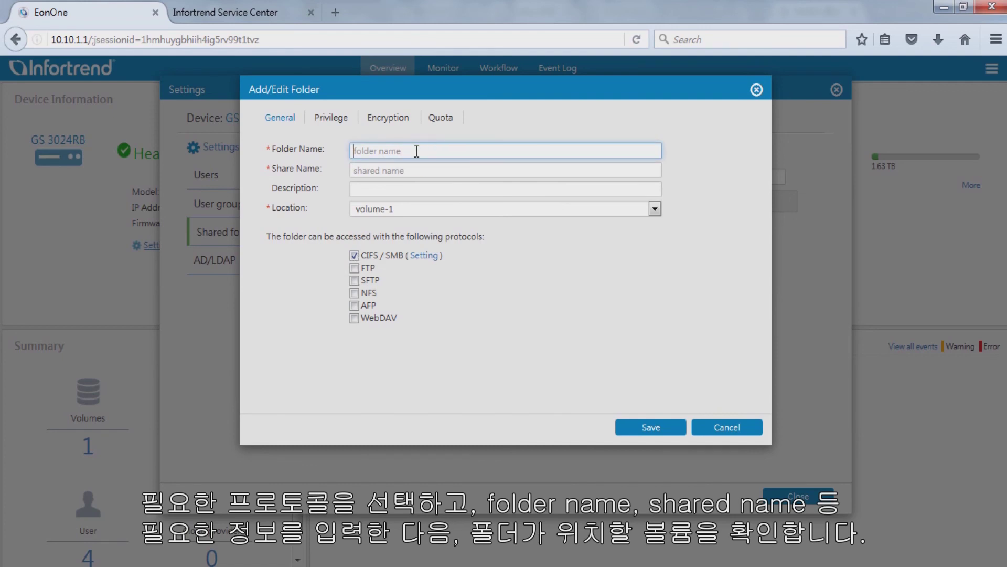
text(Folder_1)
key(Tab)
text(Folder_1)
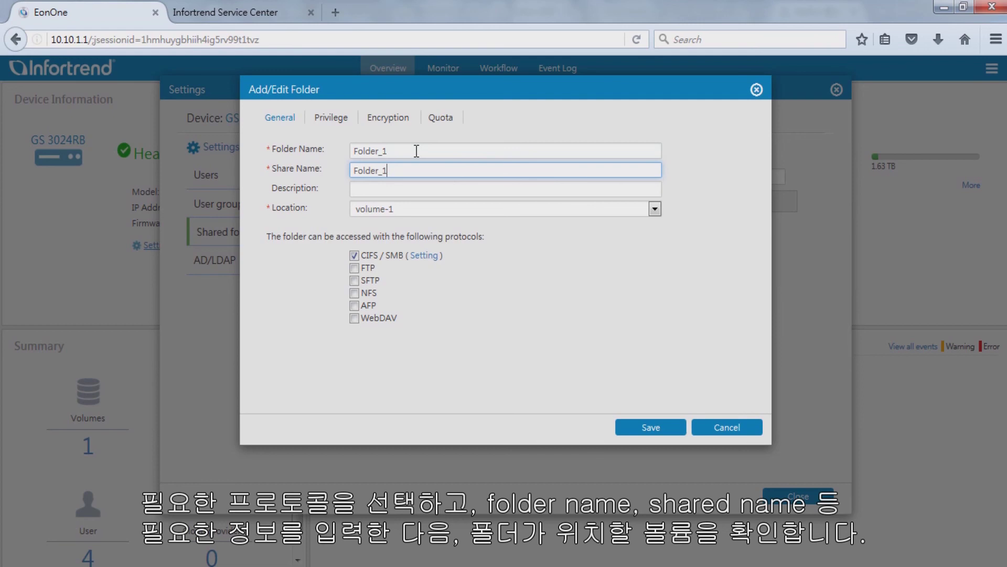
click(442, 211)
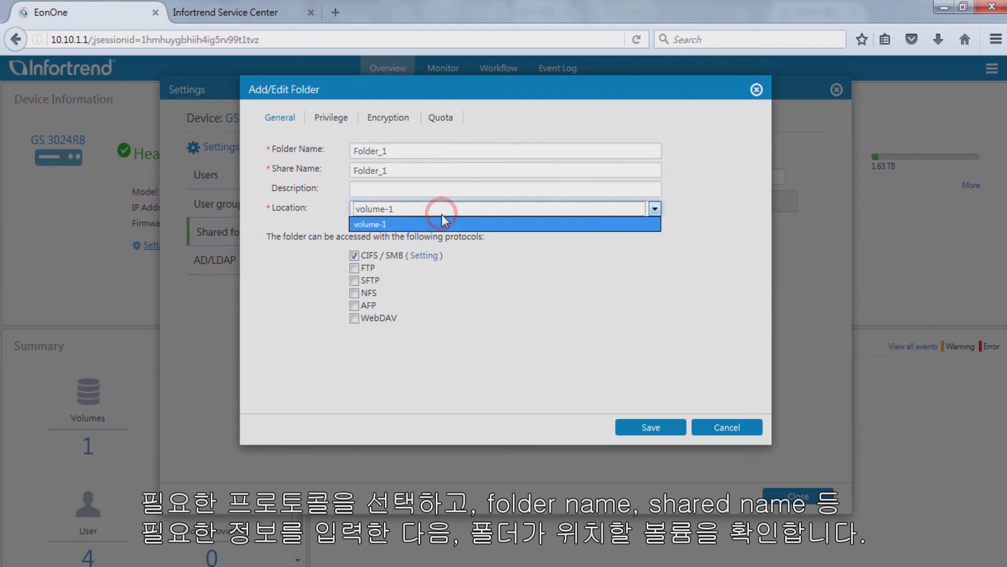
click(441, 225)
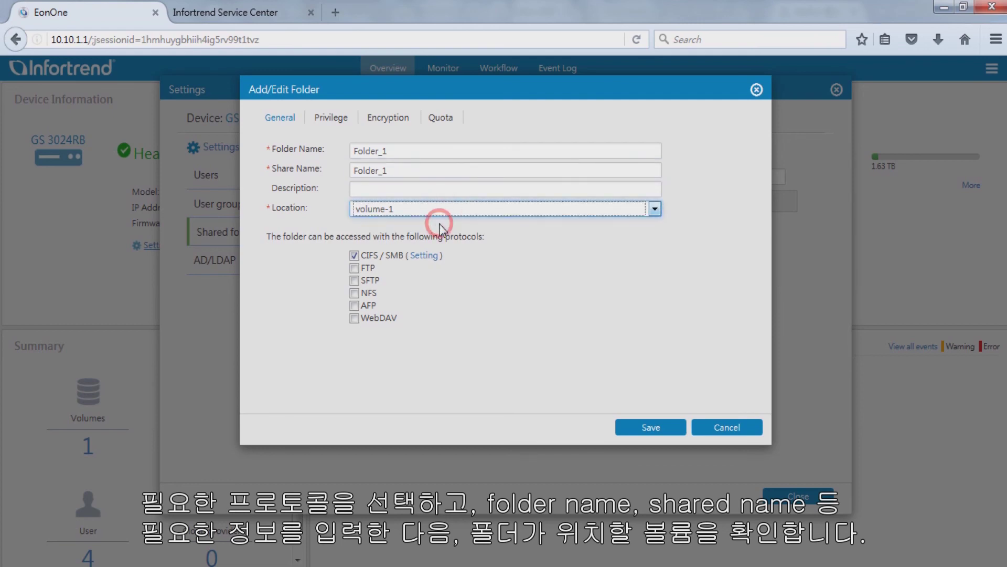
Grant Read-Write permission to the TEST0 domain user listed between guest and krbtgt, and save the shared folder
click(337, 122)
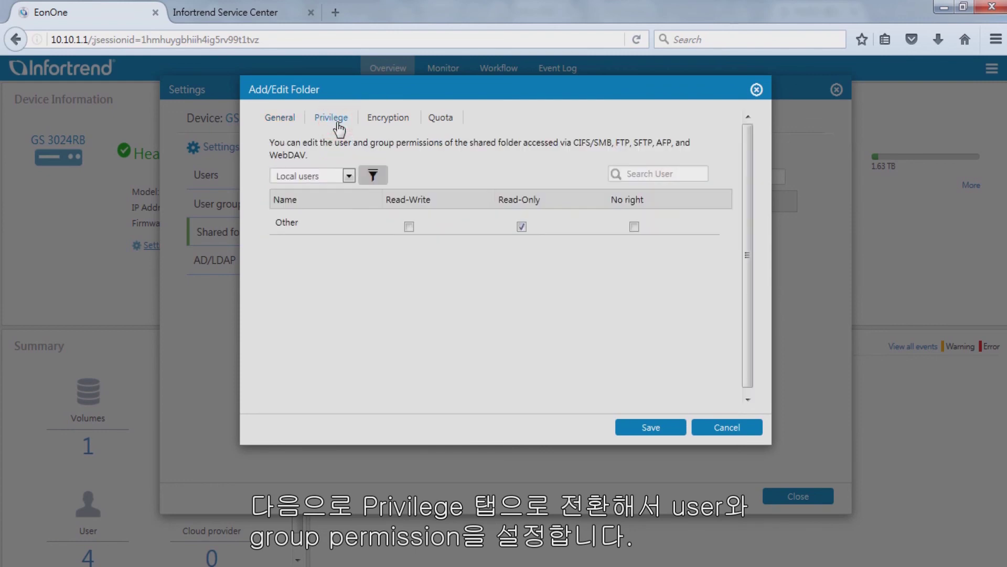
click(349, 176)
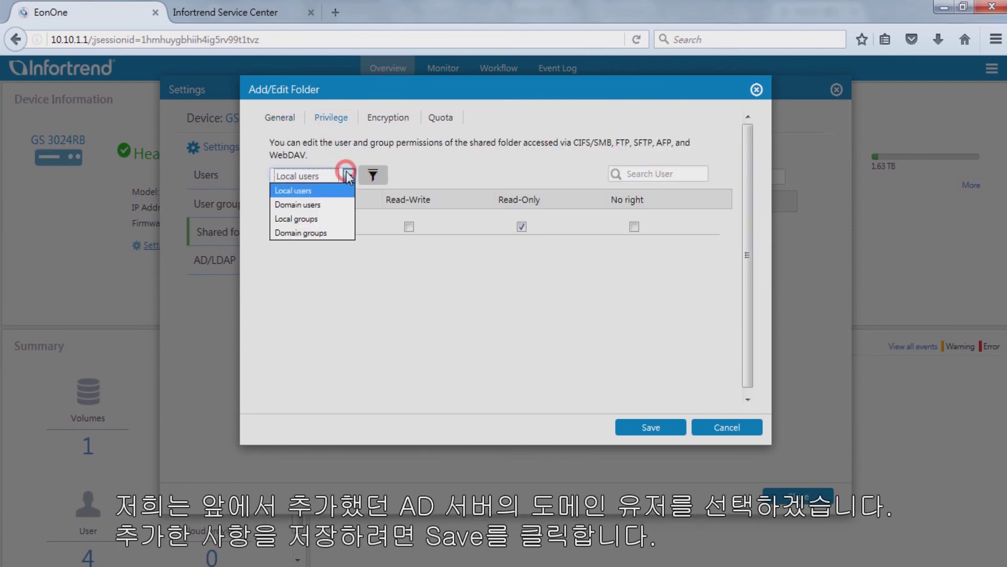
click(331, 204)
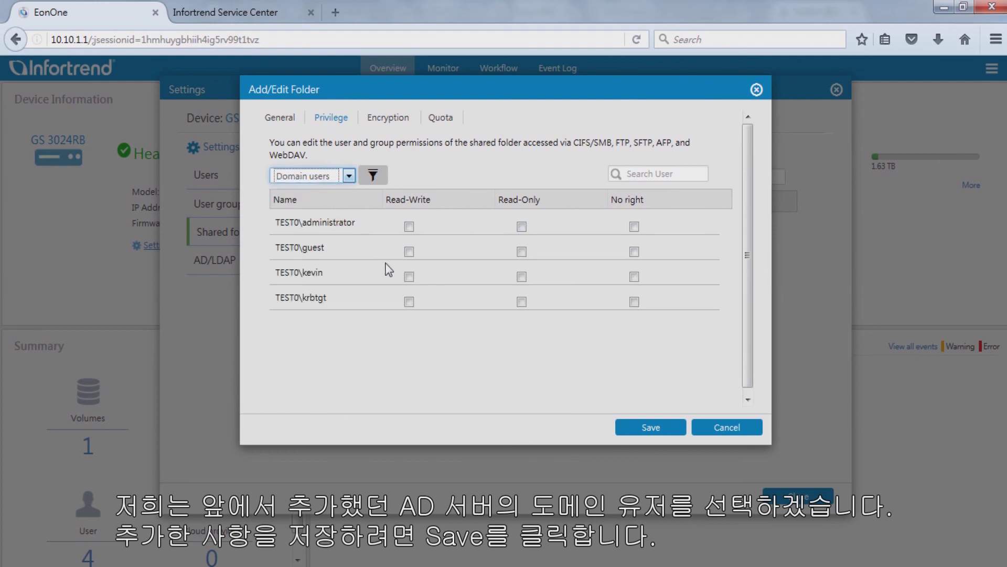
click(409, 277)
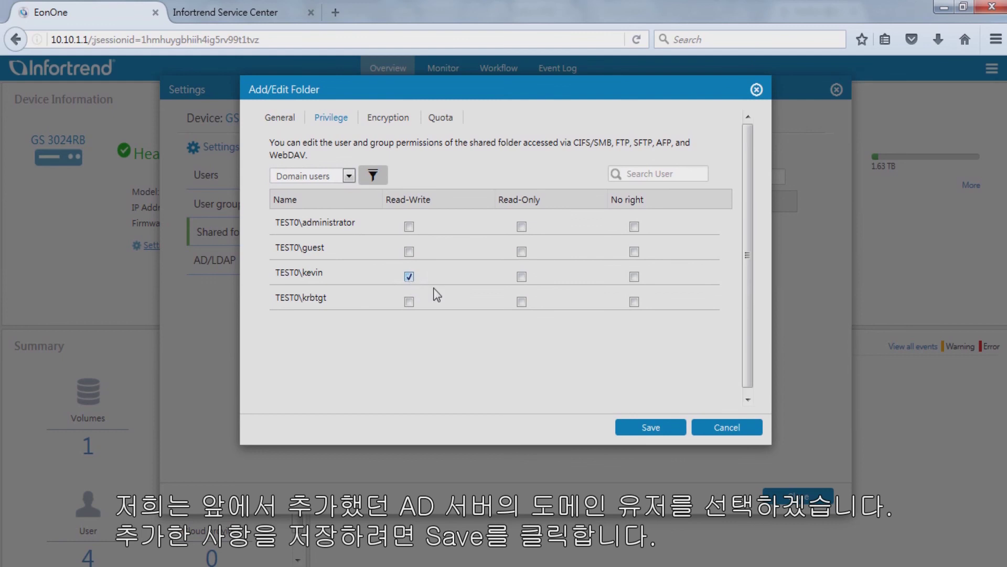
click(667, 429)
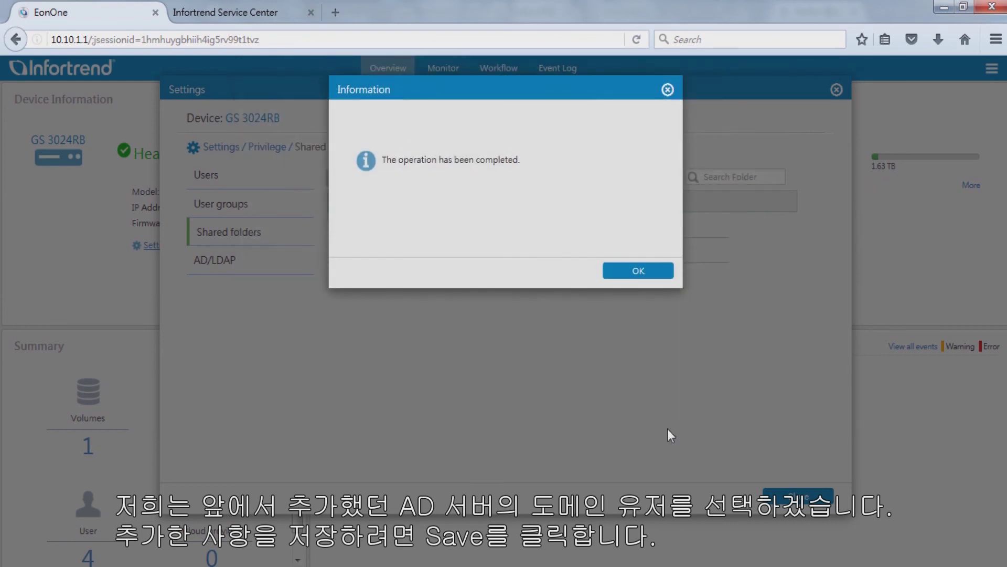
click(655, 270)
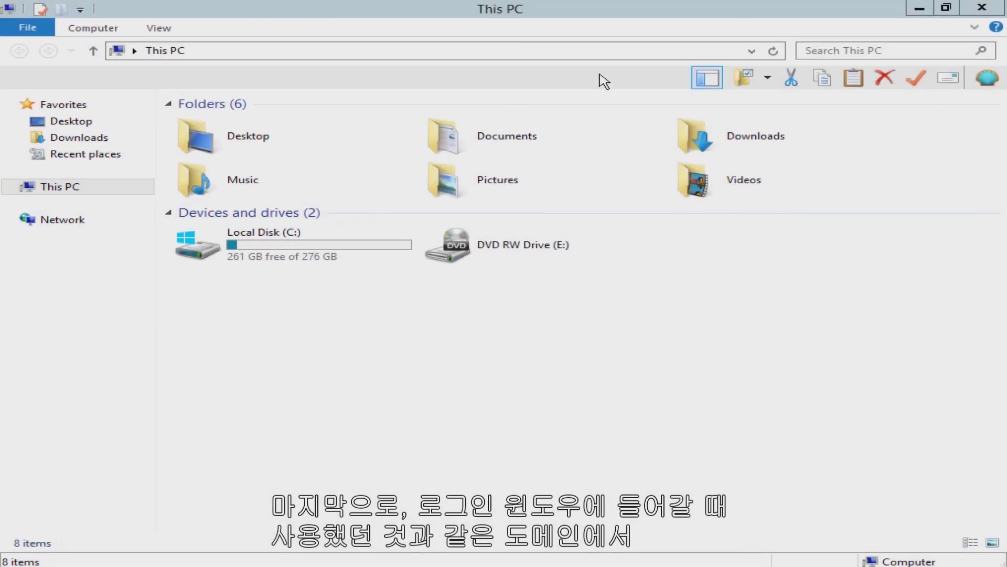
Switch to File Explorer and connect to the network address \\172.24.110.77
click(591, 53)
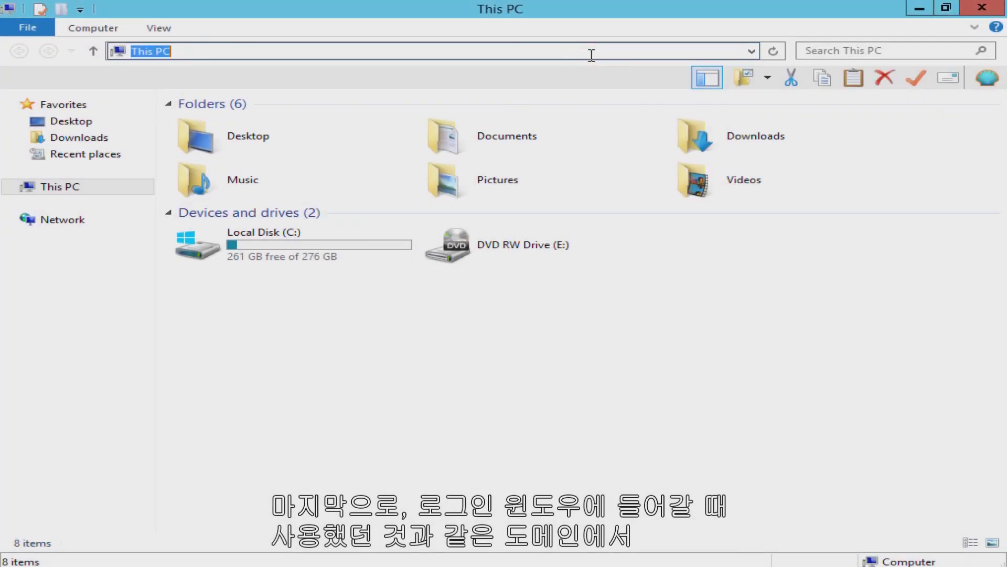
text(\\172.24.1)
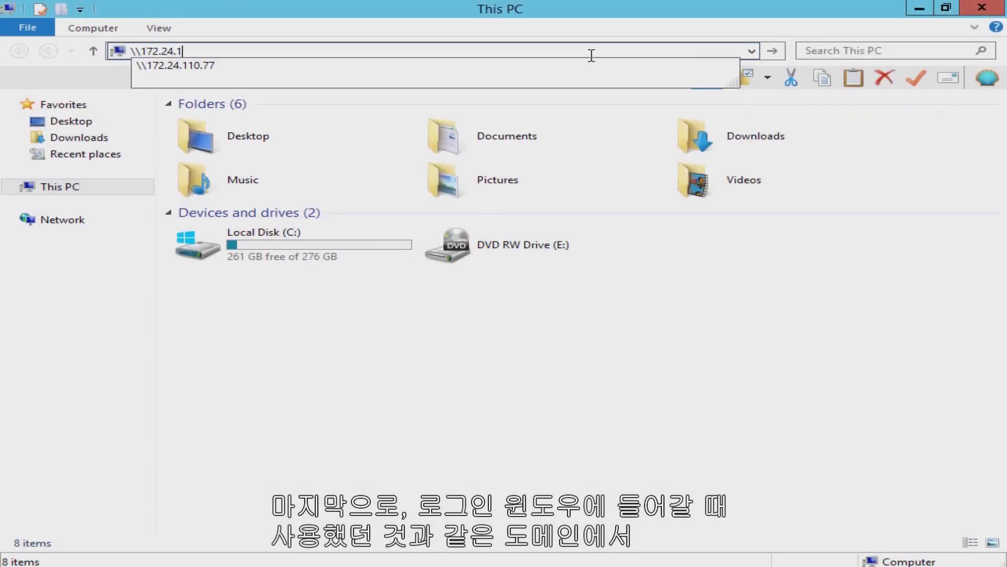
text(10.77)
key(Return)
Sign in with the TEST0 domain user's name and account password, and select the shared folder Folder_1
text(TEST0\kevin)
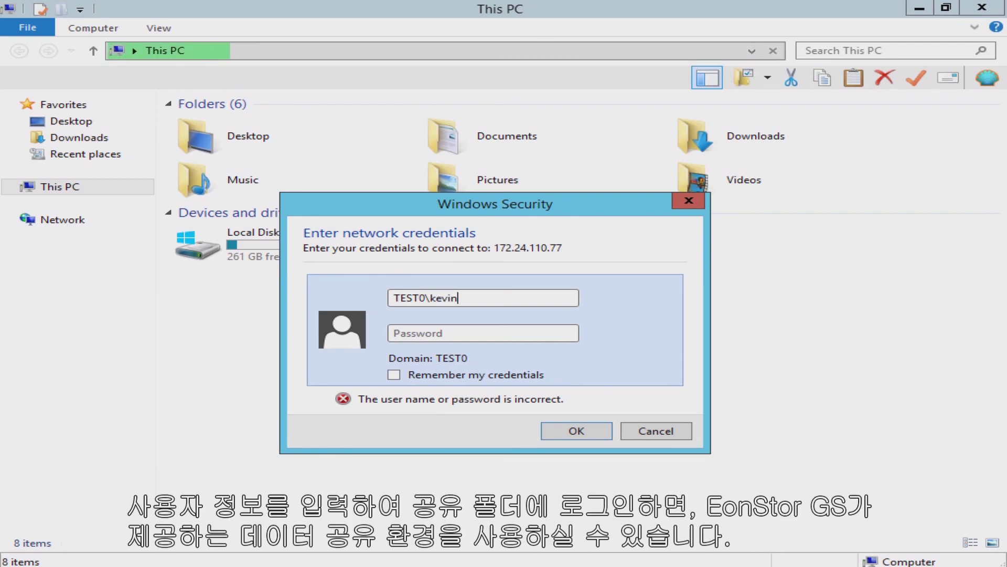
key(Tab)
text(••••••••••)
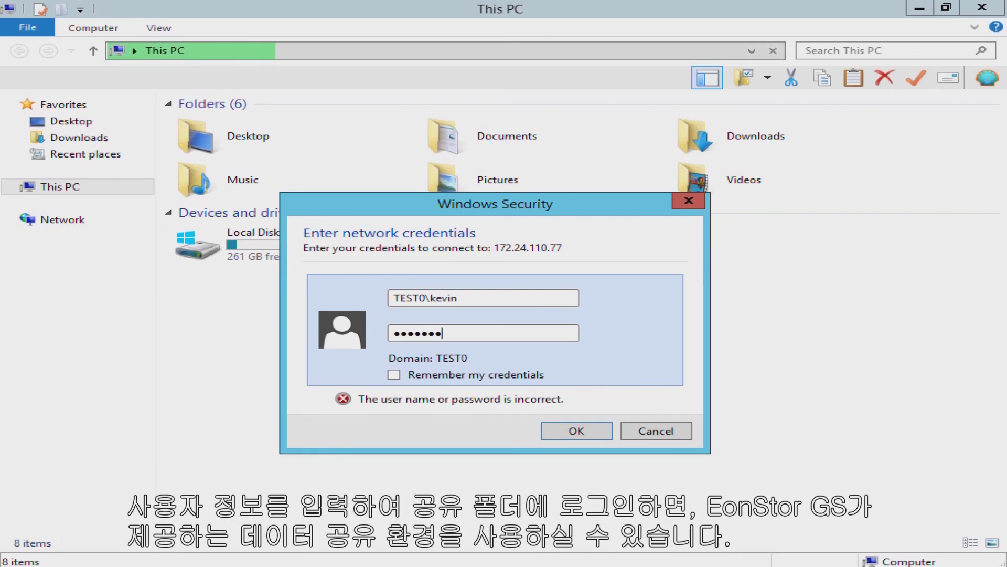
key(Return)
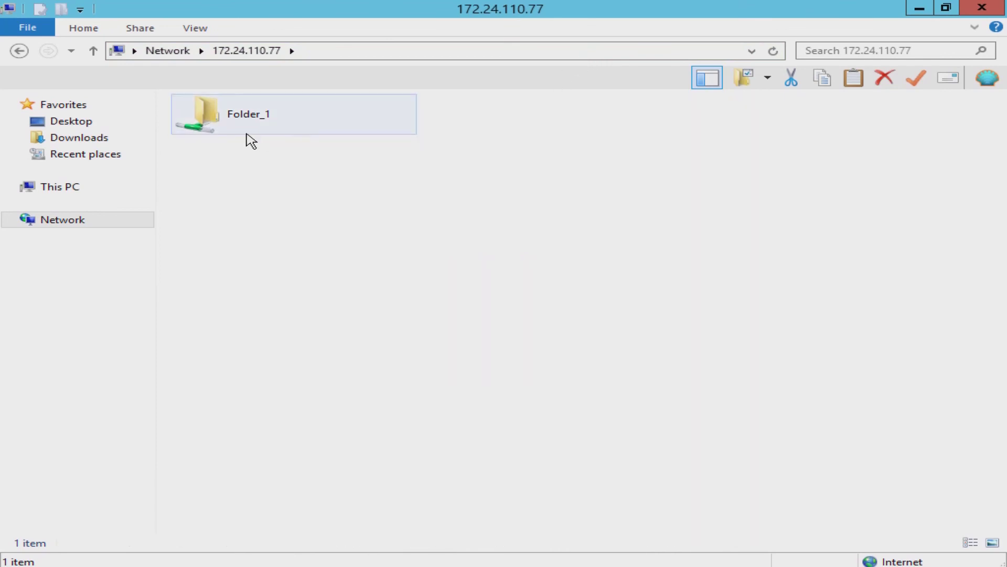
click(262, 134)
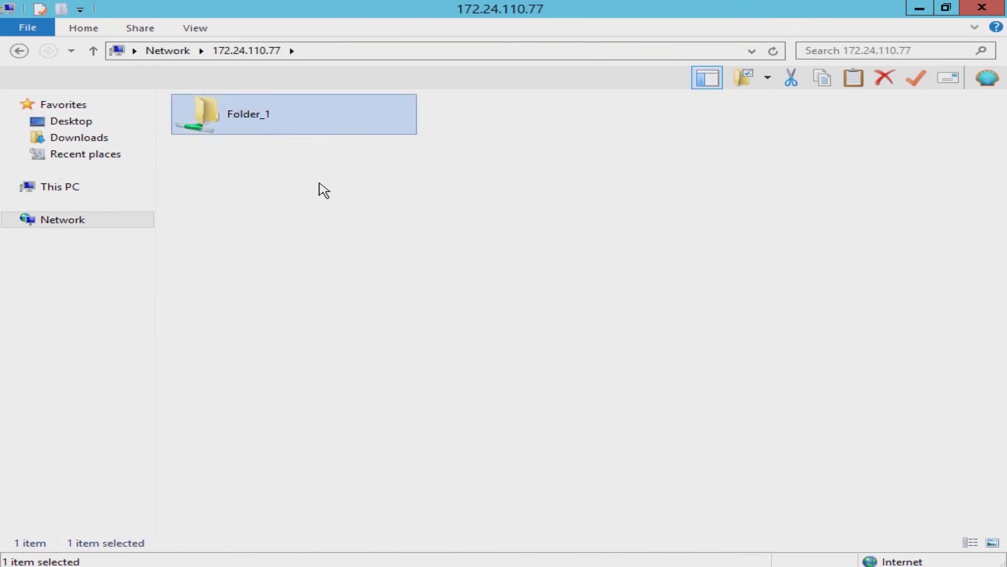